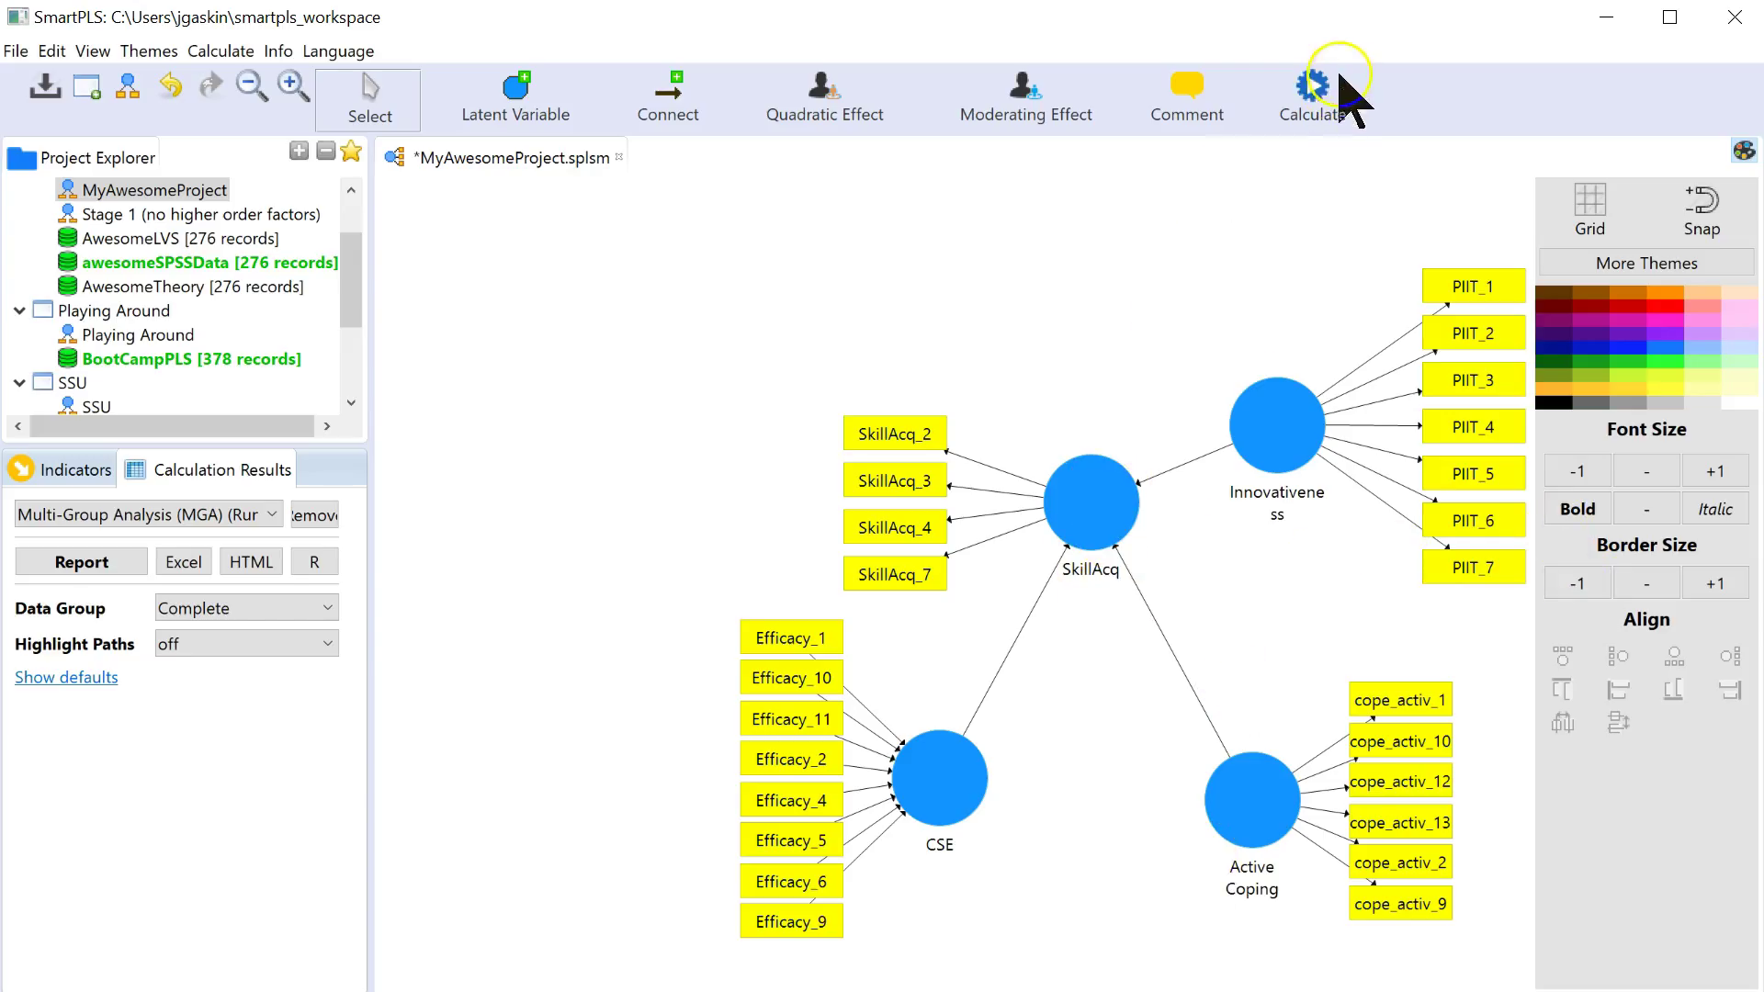
Open the Calculate menu to list the algorithms available for the path model.
left_click(1327, 112)
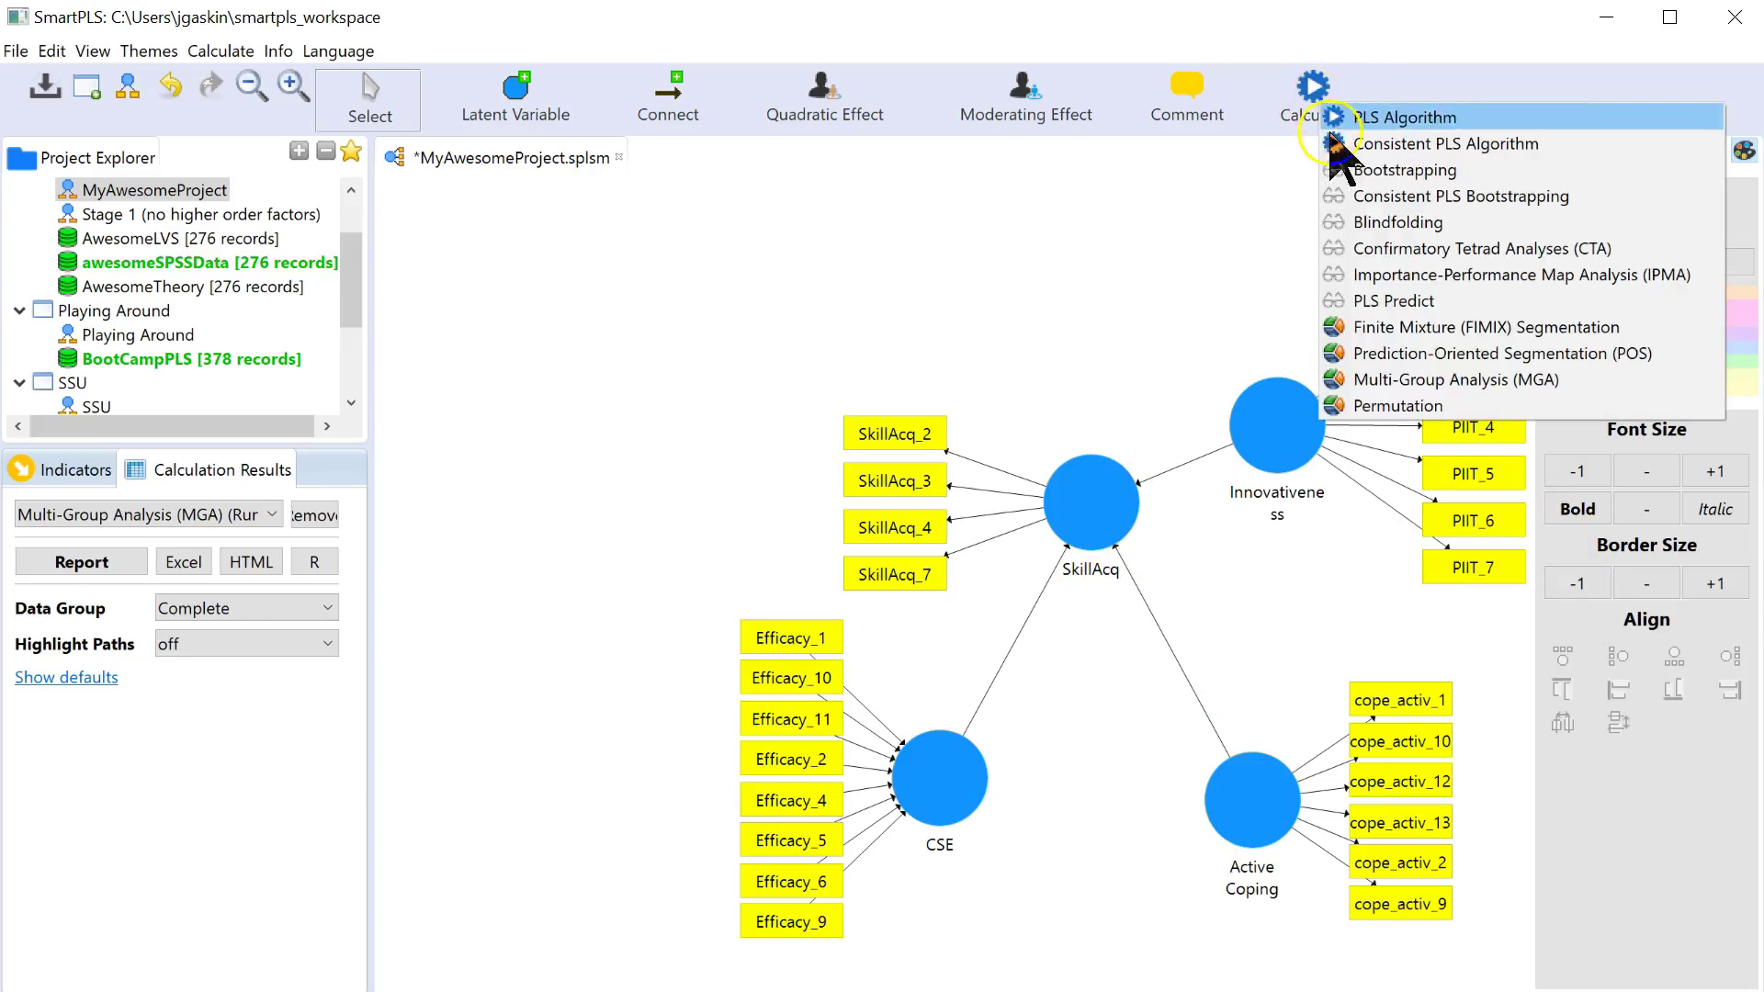
Run Multi-Group Analysis (MGA) on LowFreq versus HighFreq with 2000 bootstrapping subsamples.
left_click(1562, 380)
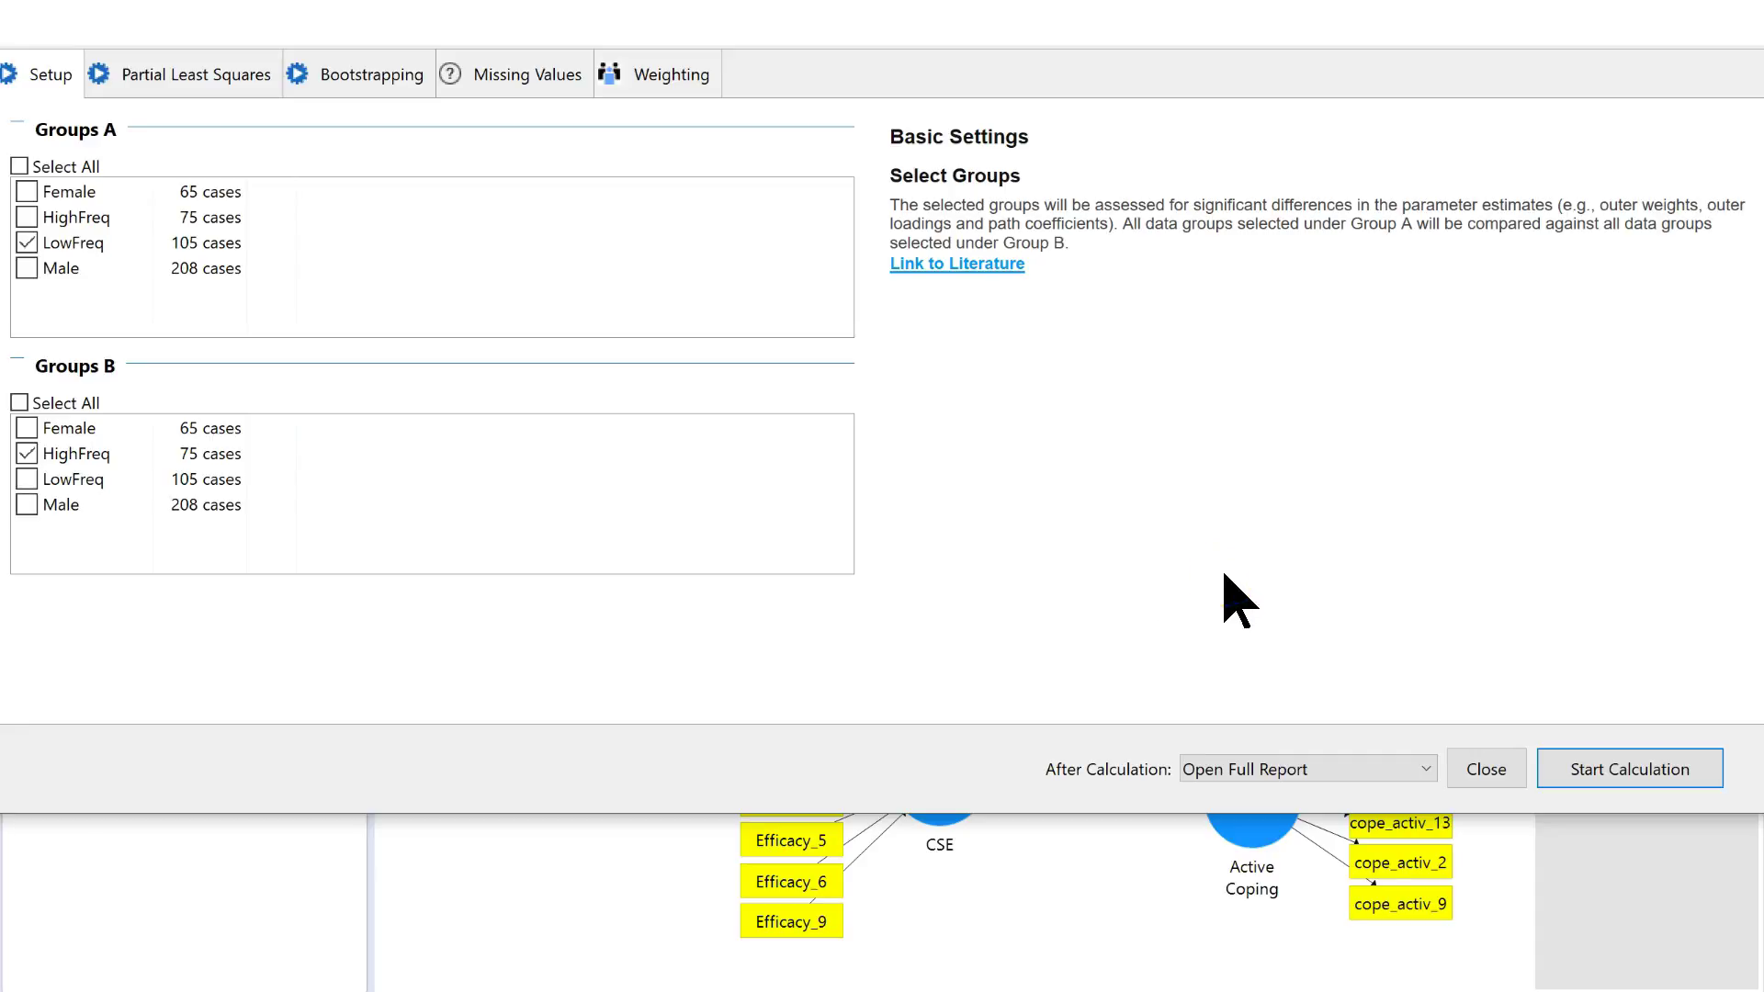
left_click(232, 77)
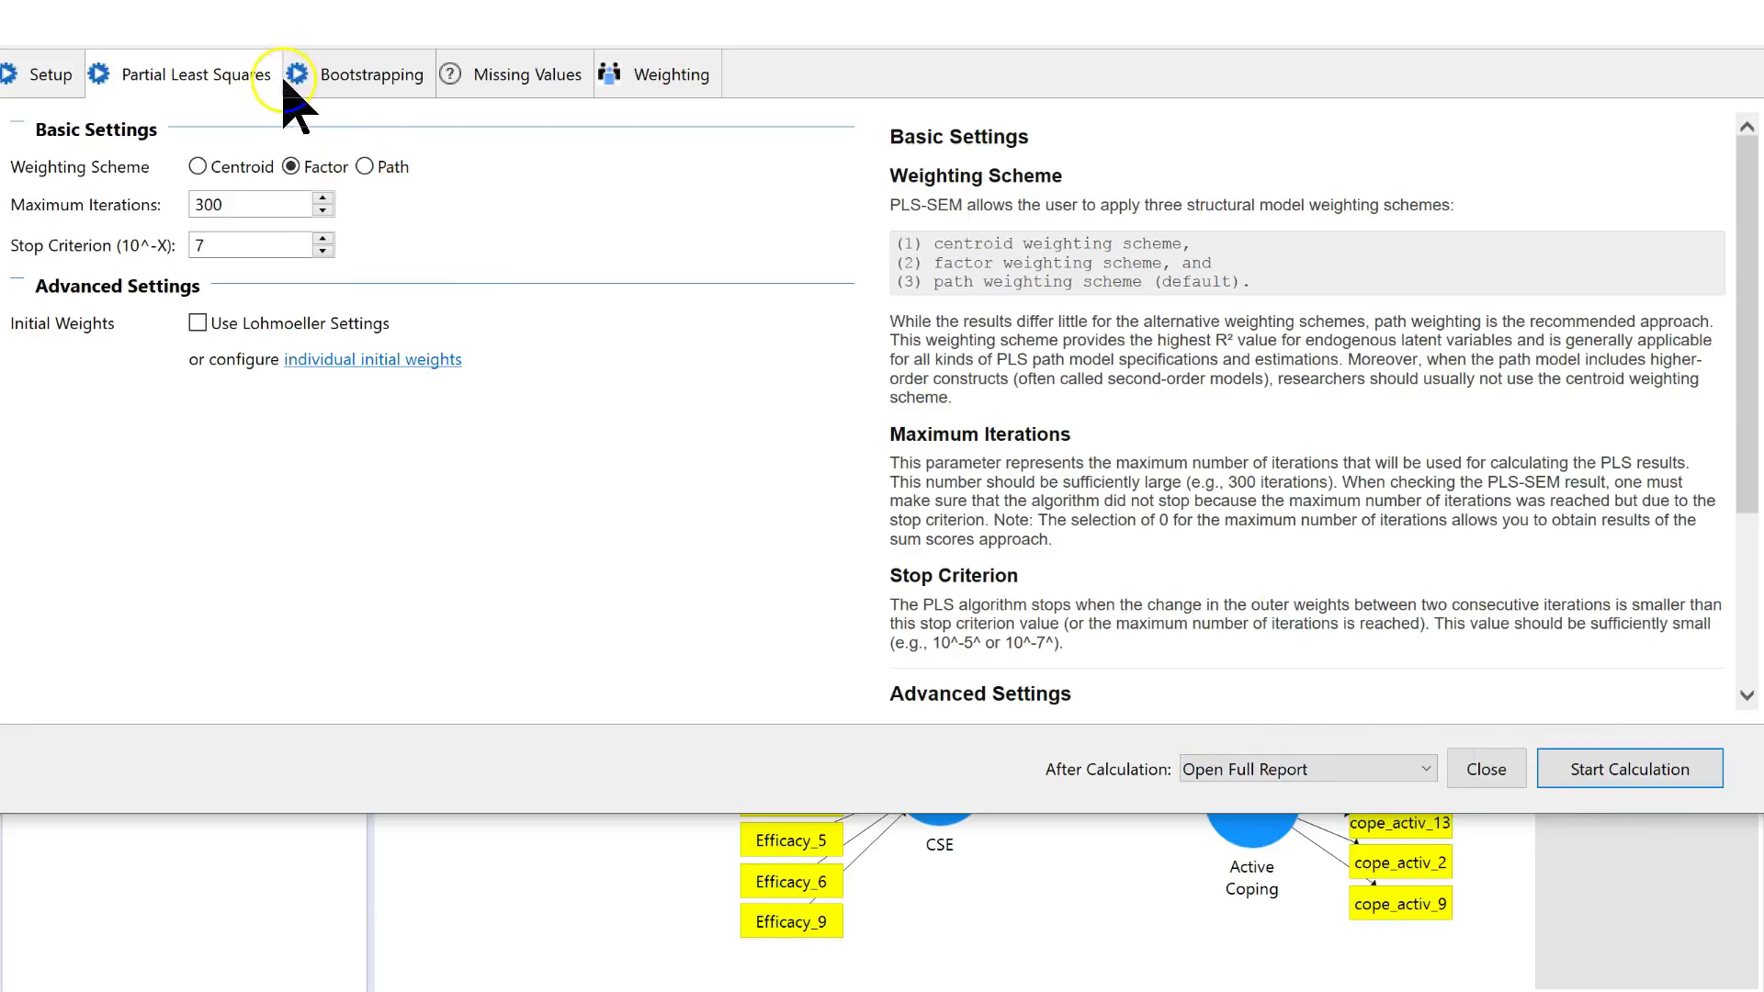
left_click(362, 84)
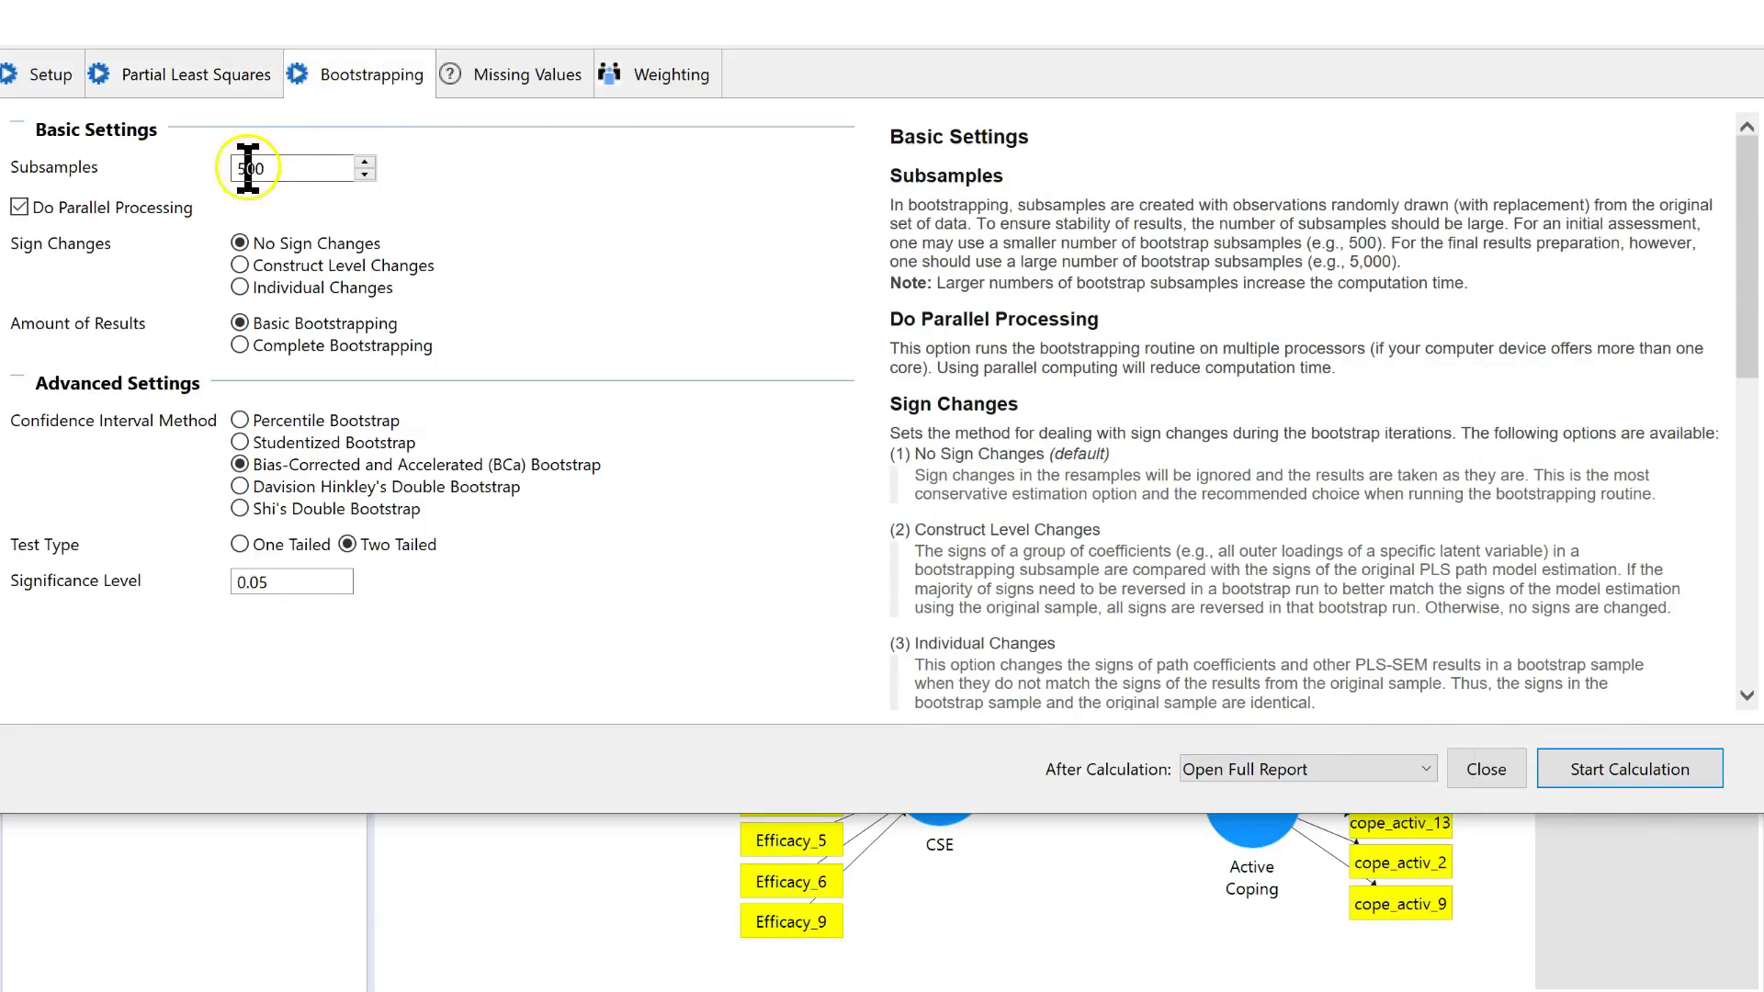
left_click_drag(245, 168, 196, 166)
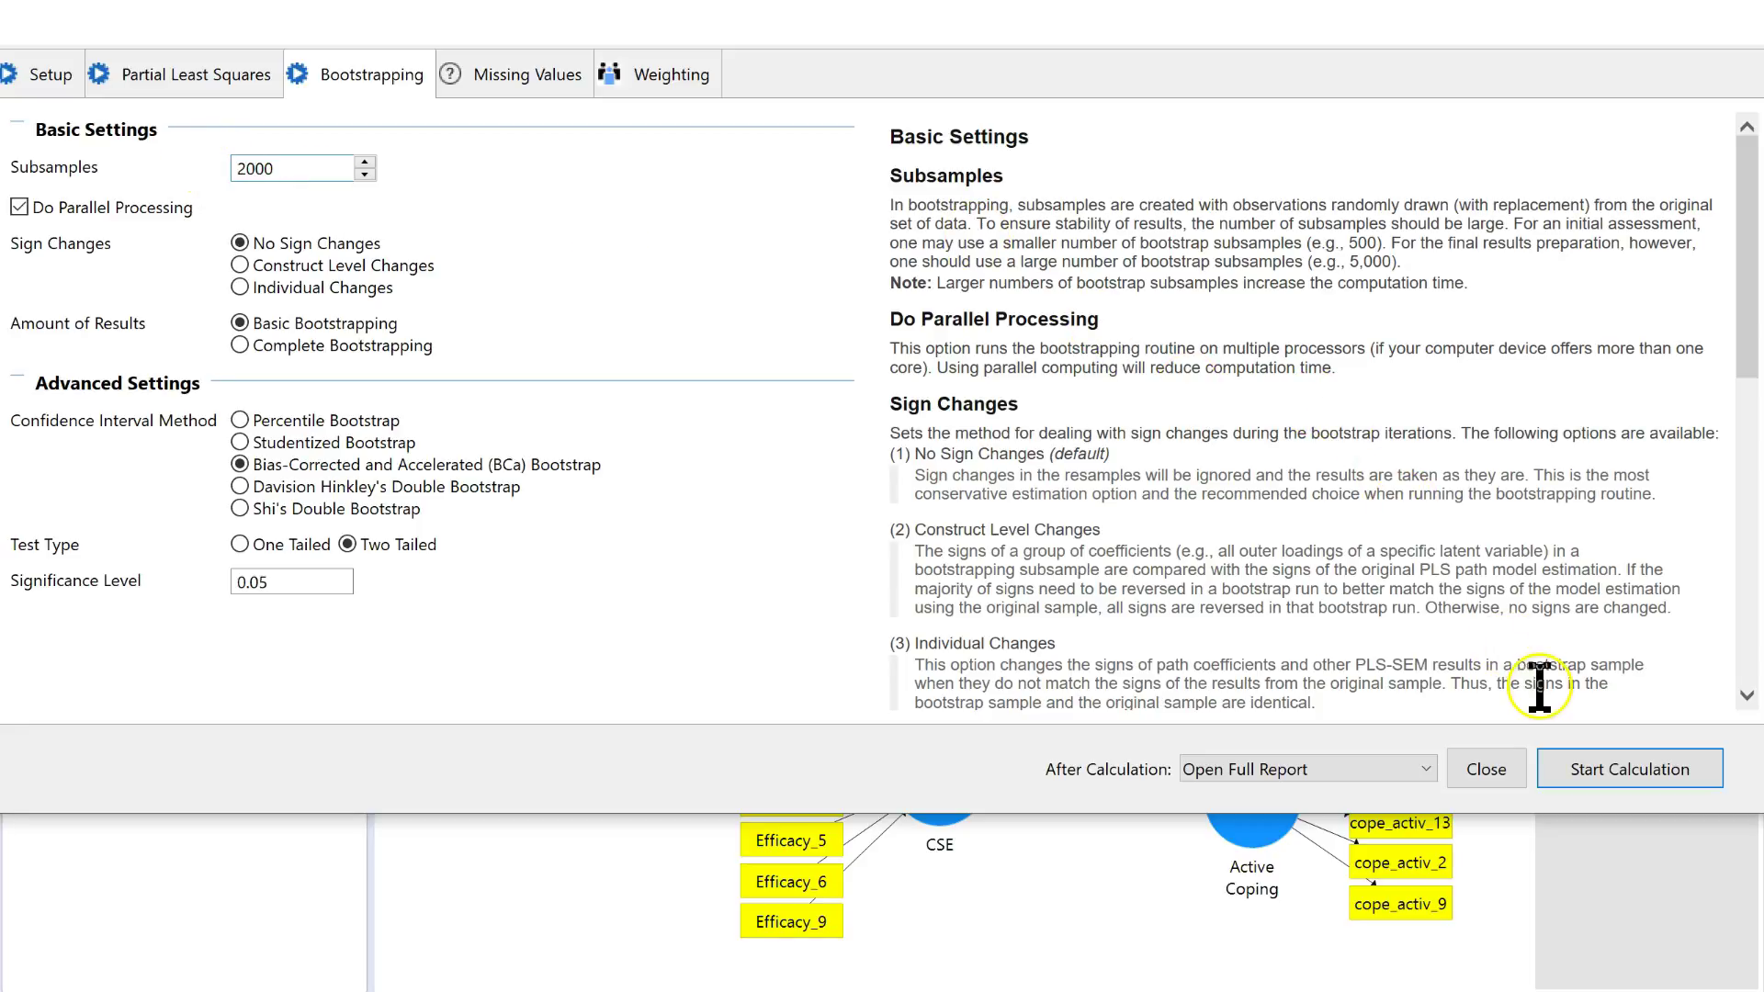
left_click(1644, 781)
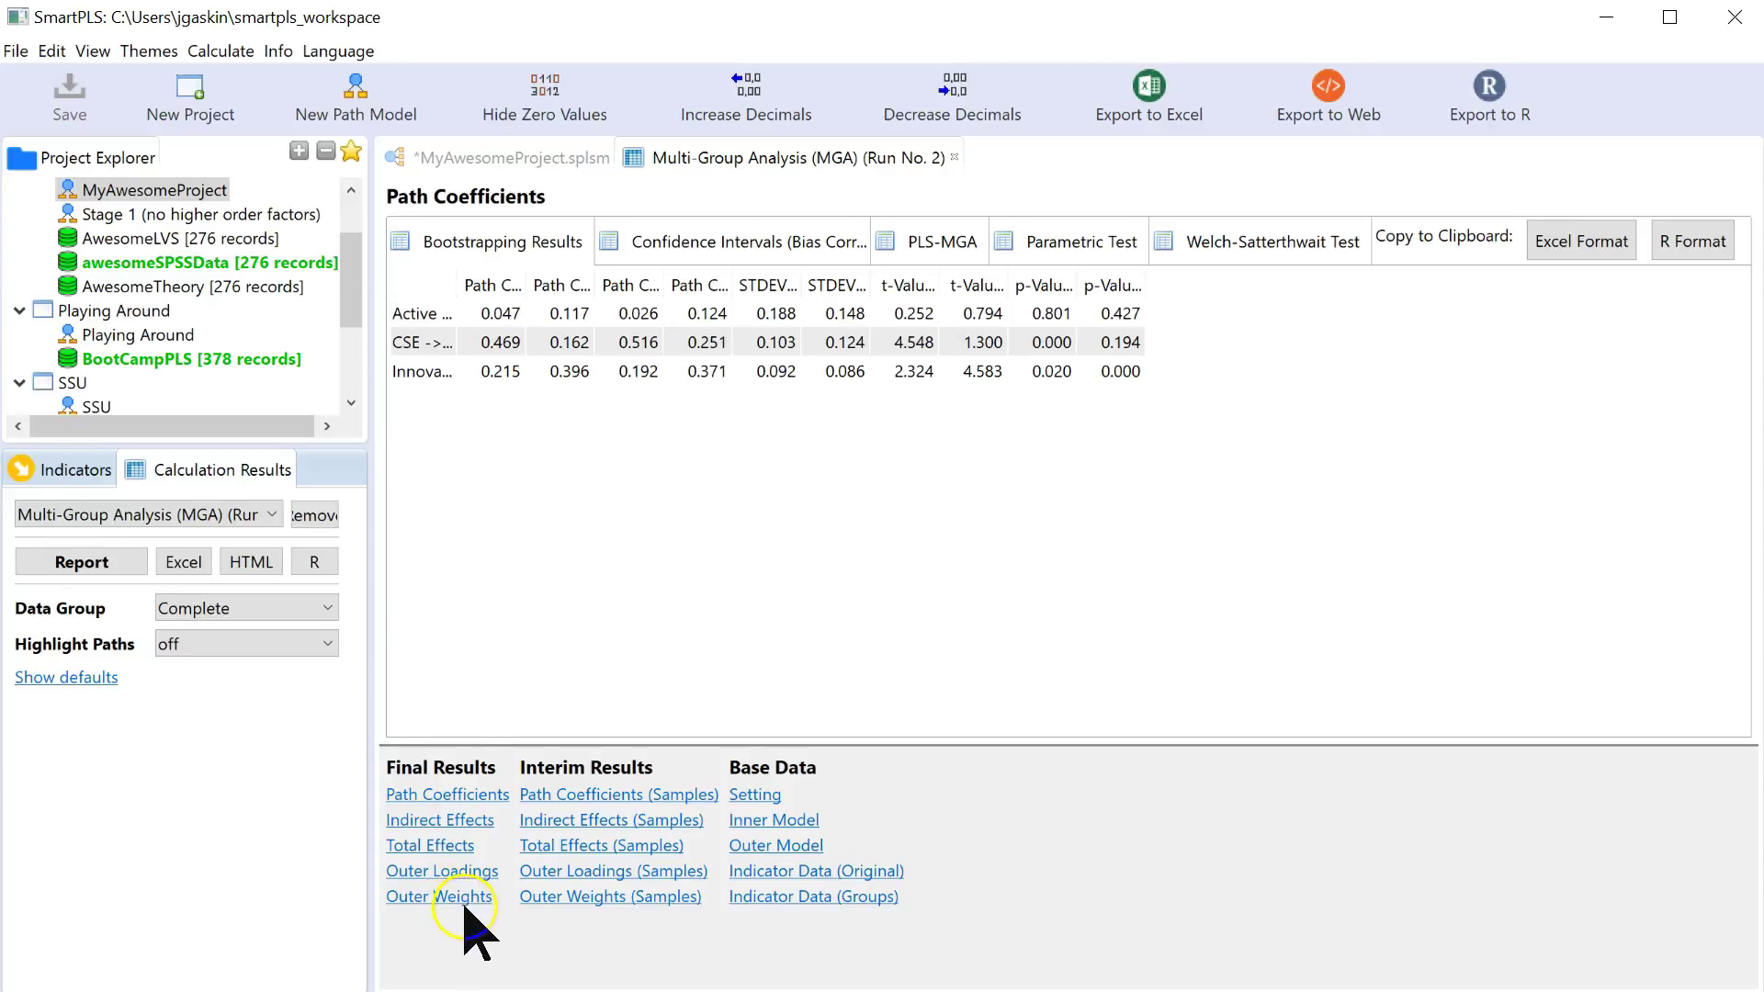
Display the Outer Loadings results of the MGA report for LowFreq and HighFreq.
left_click(461, 899)
left_click(464, 888)
left_click(468, 877)
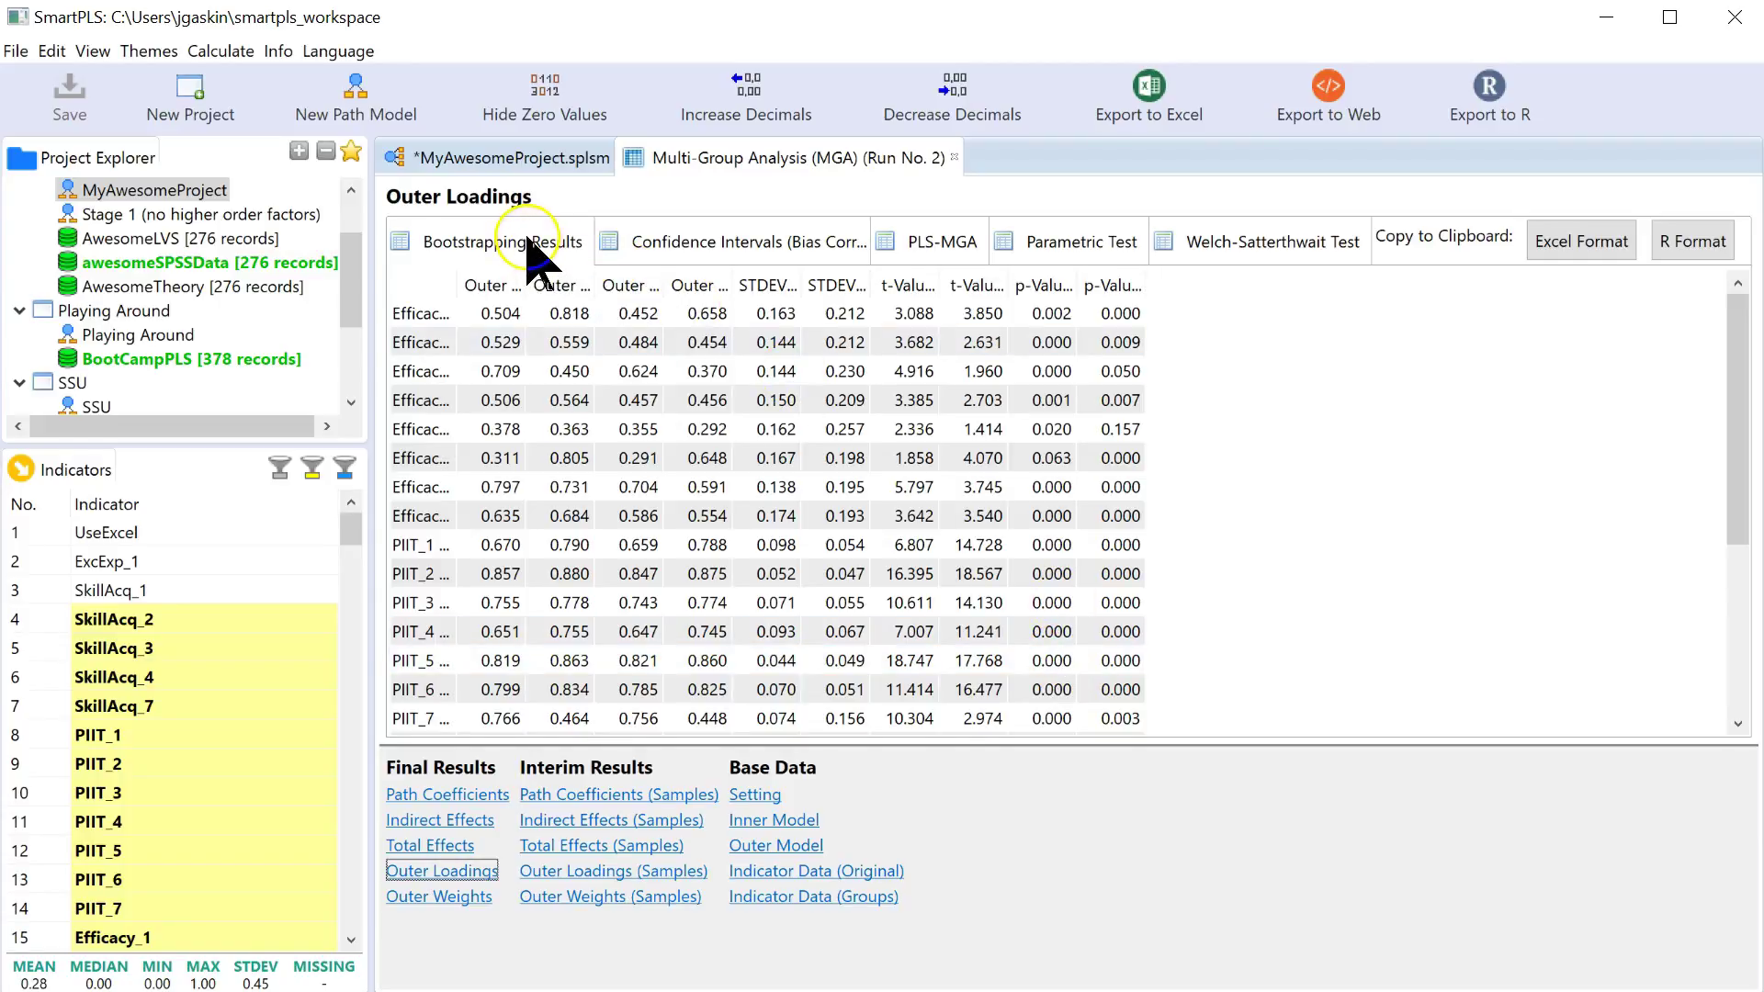
left_click(497, 288)
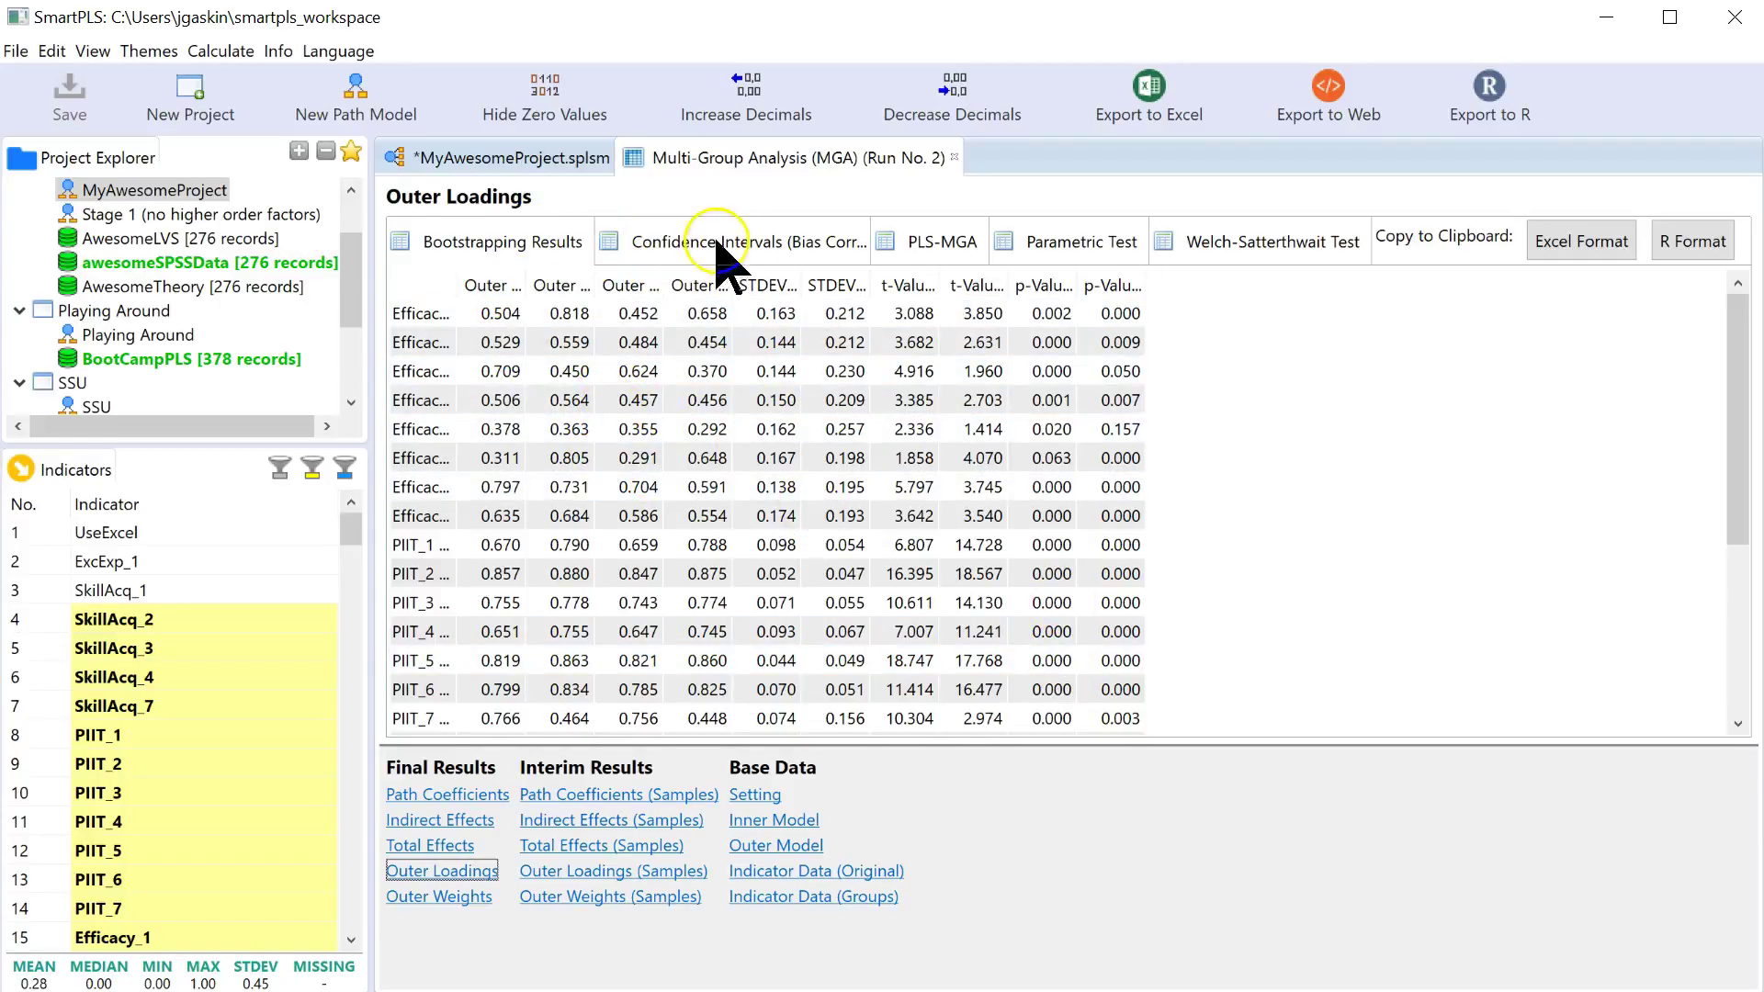
Show the PLS-MGA outer loading differences and auto-fit the difference, p-value and indicator columns.
left_click(948, 240)
left_click(944, 248)
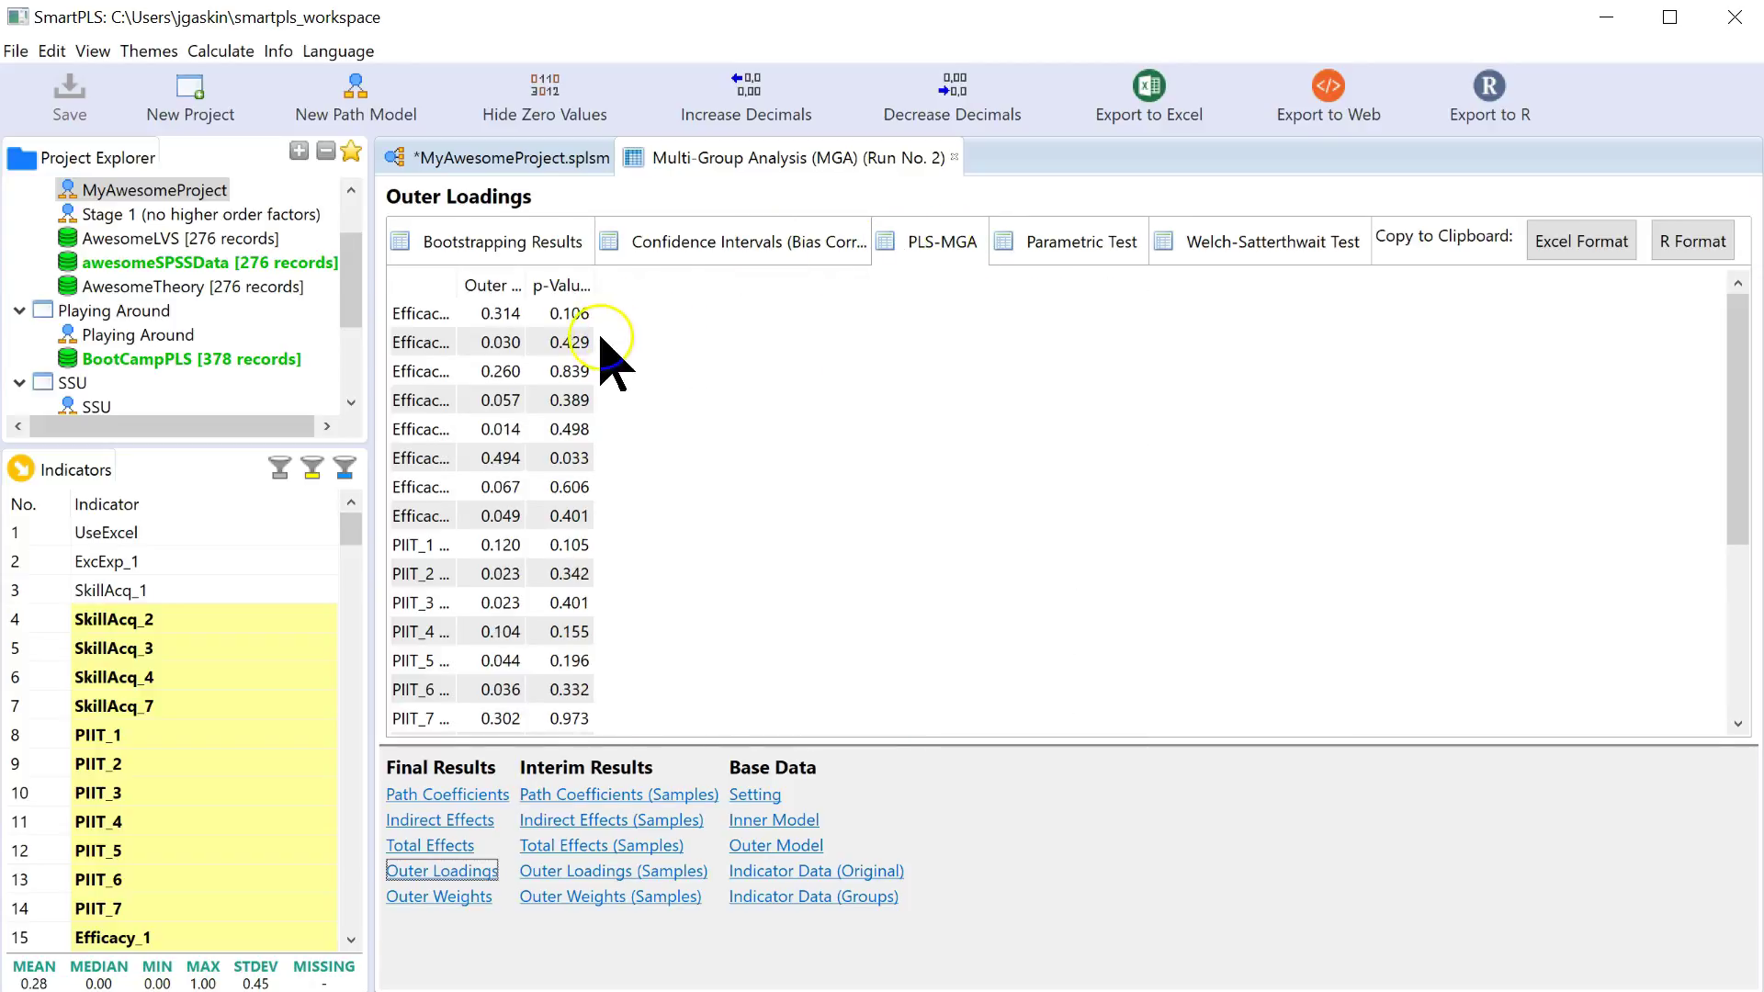
double_click(527, 285)
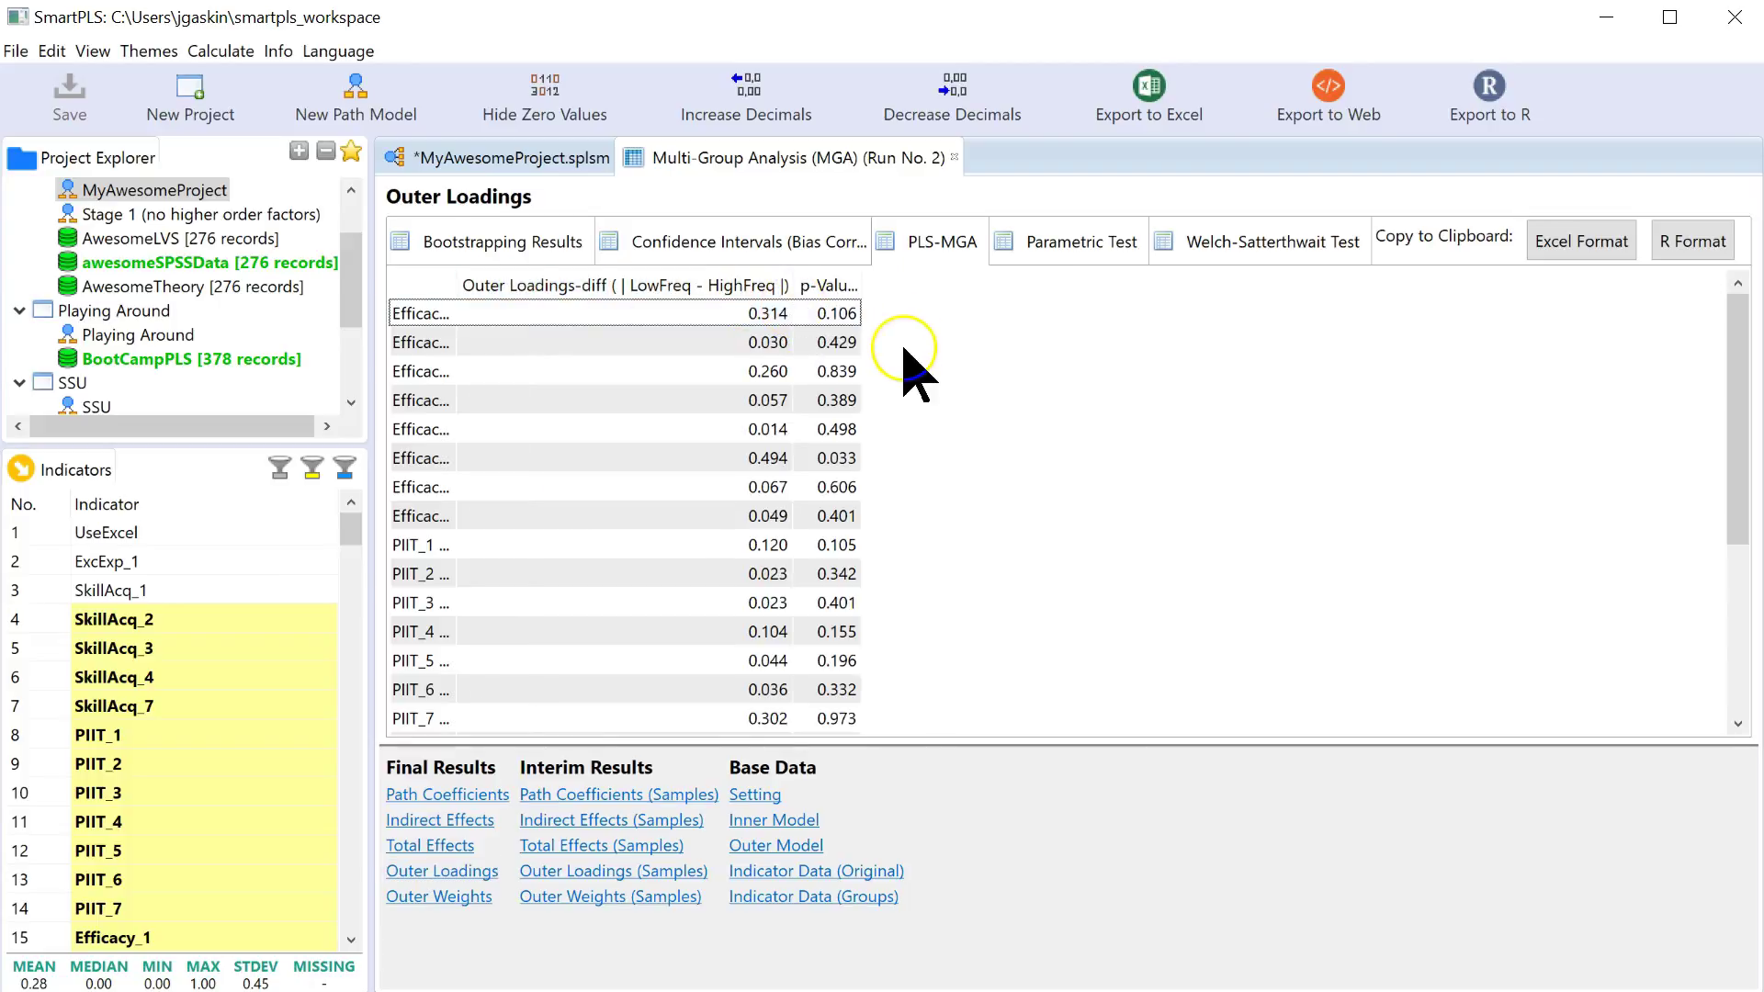
double_click(861, 288)
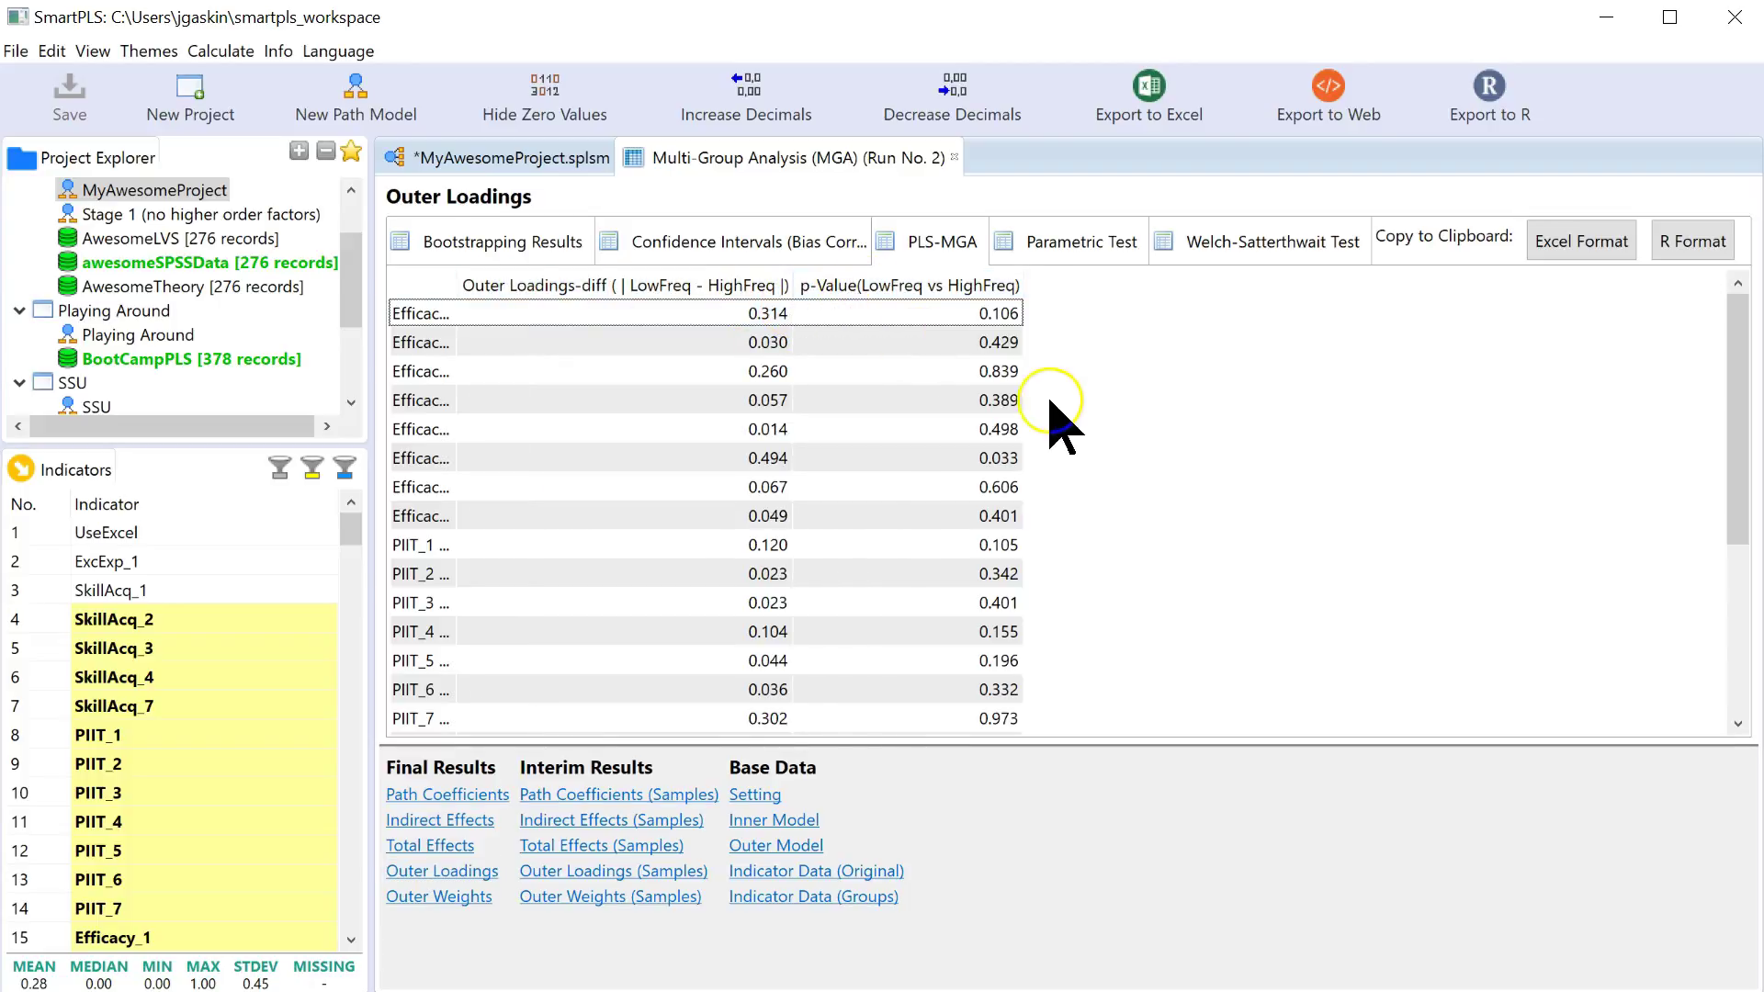
double_click(453, 277)
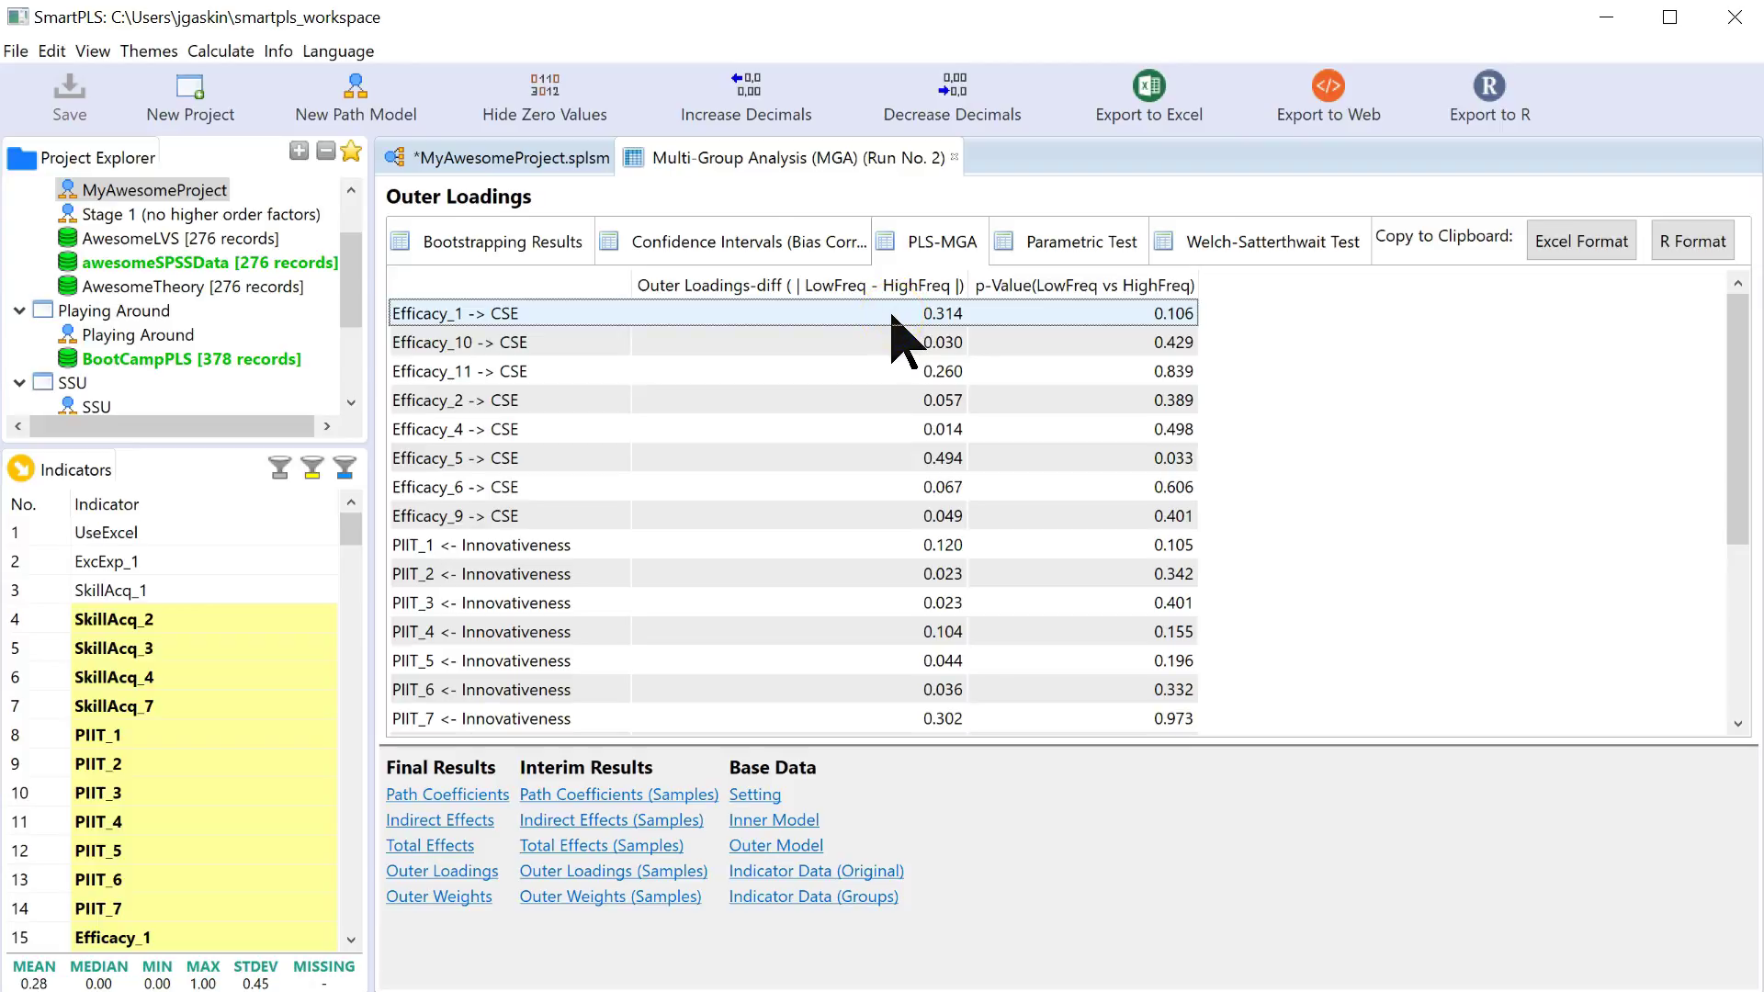
Inspect the Efficacy_5 -> CSE row, whose group difference is significant (p = 0.033).
left_click(951, 318)
left_click(1189, 318)
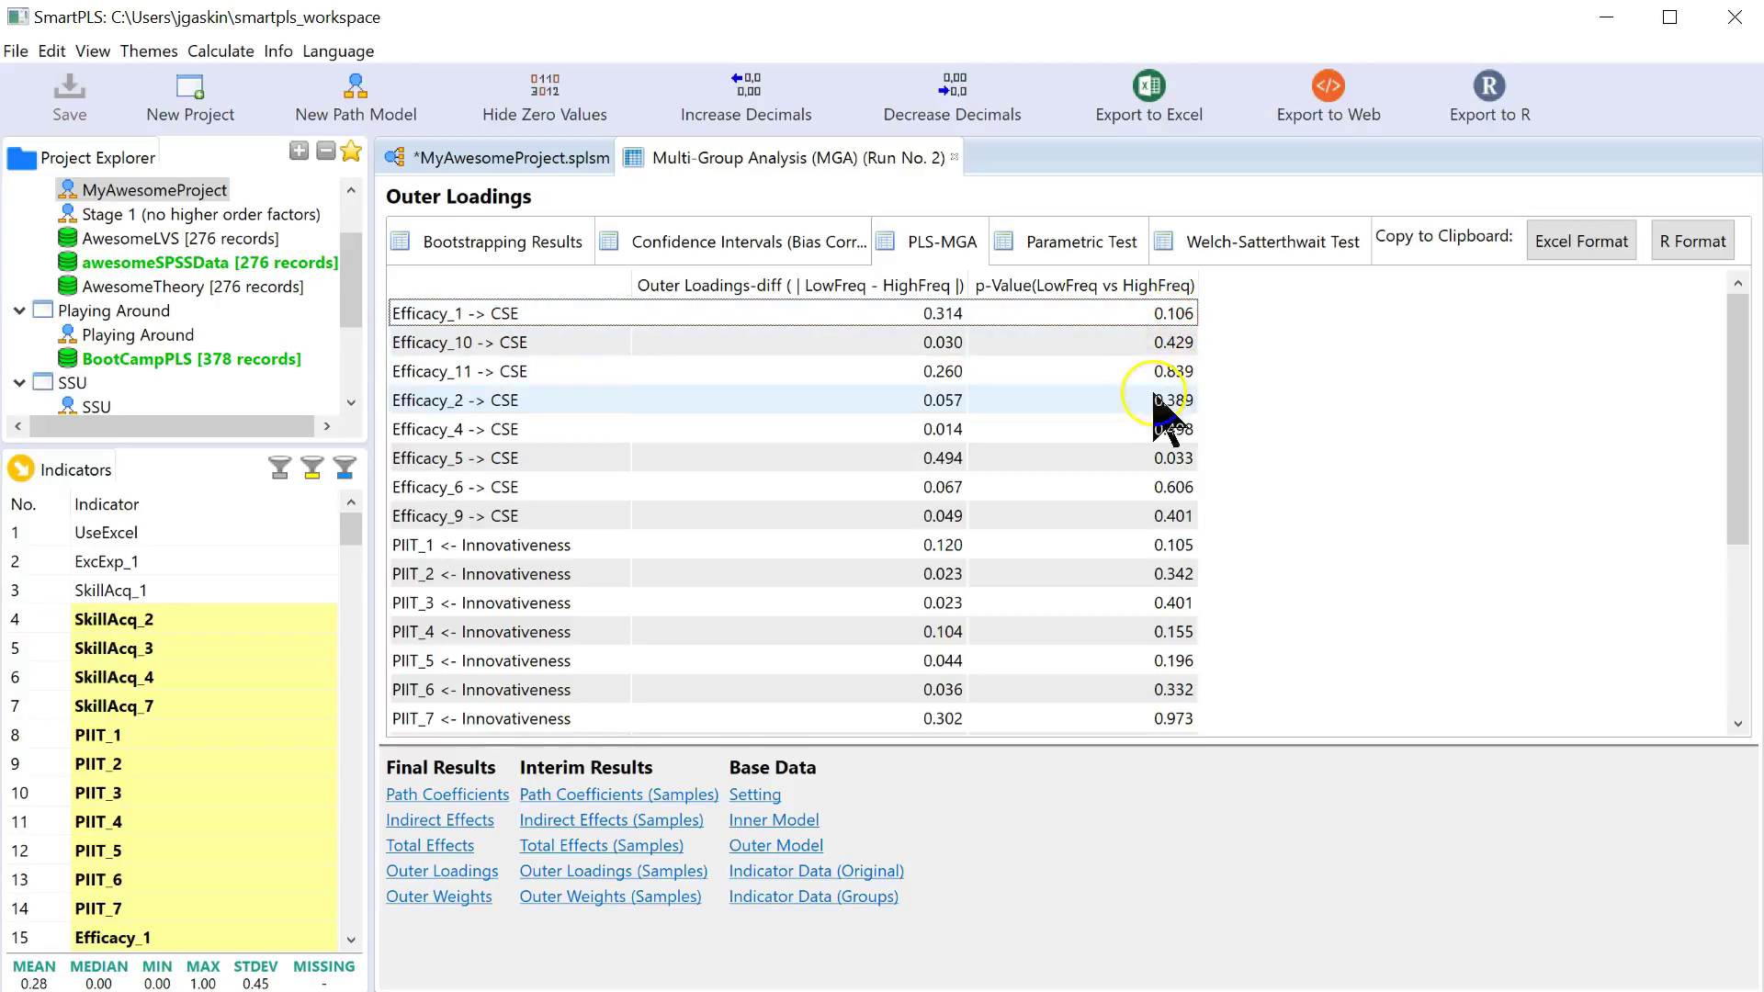
left_click(1156, 457)
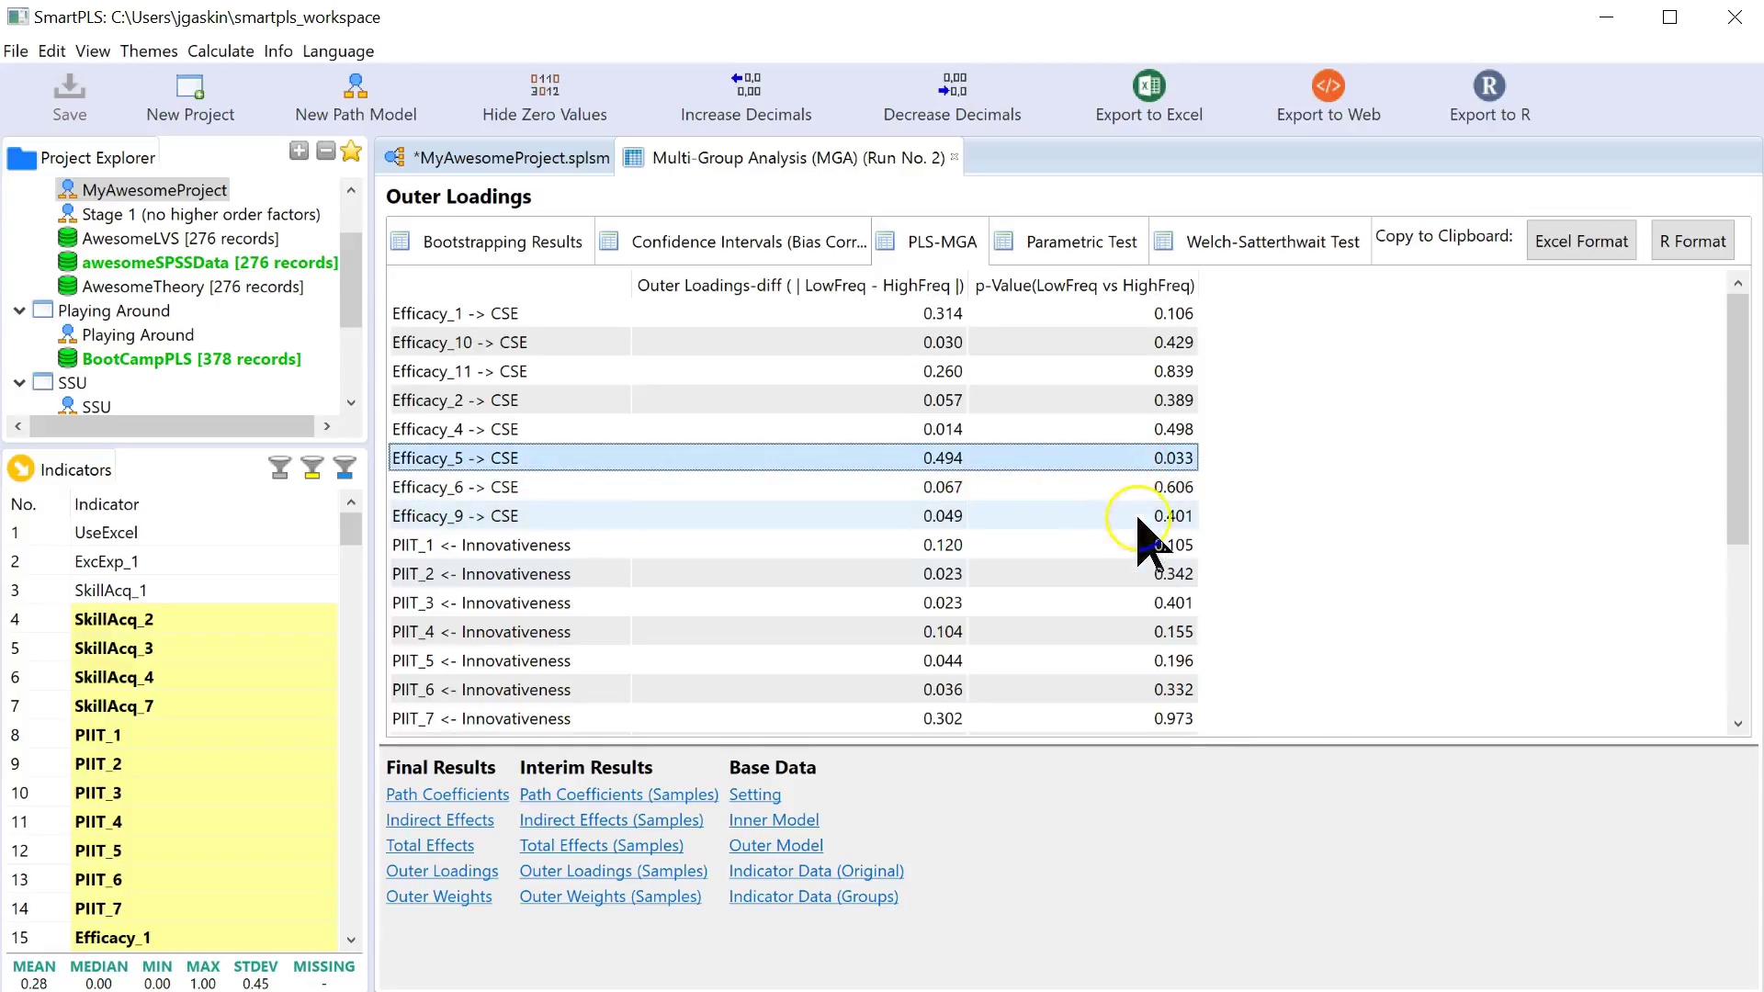
left_click(1110, 459)
scroll(1123, 500, "down", 3)
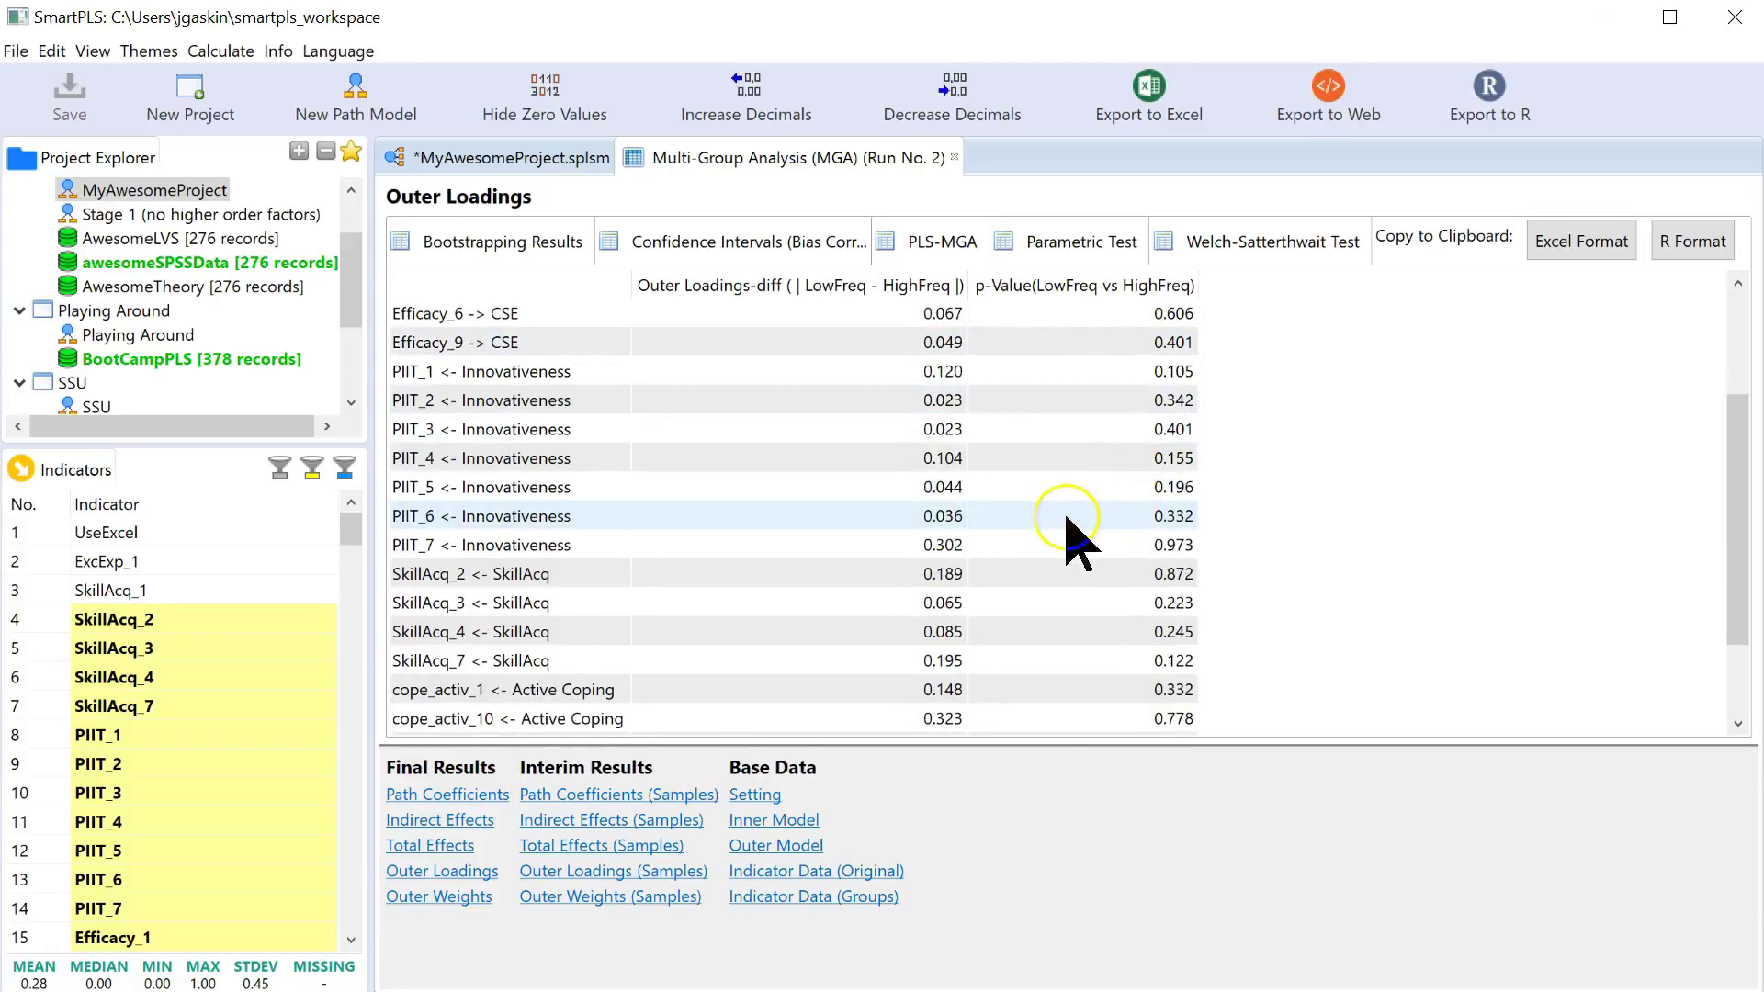
scroll(1077, 544, "down", 1)
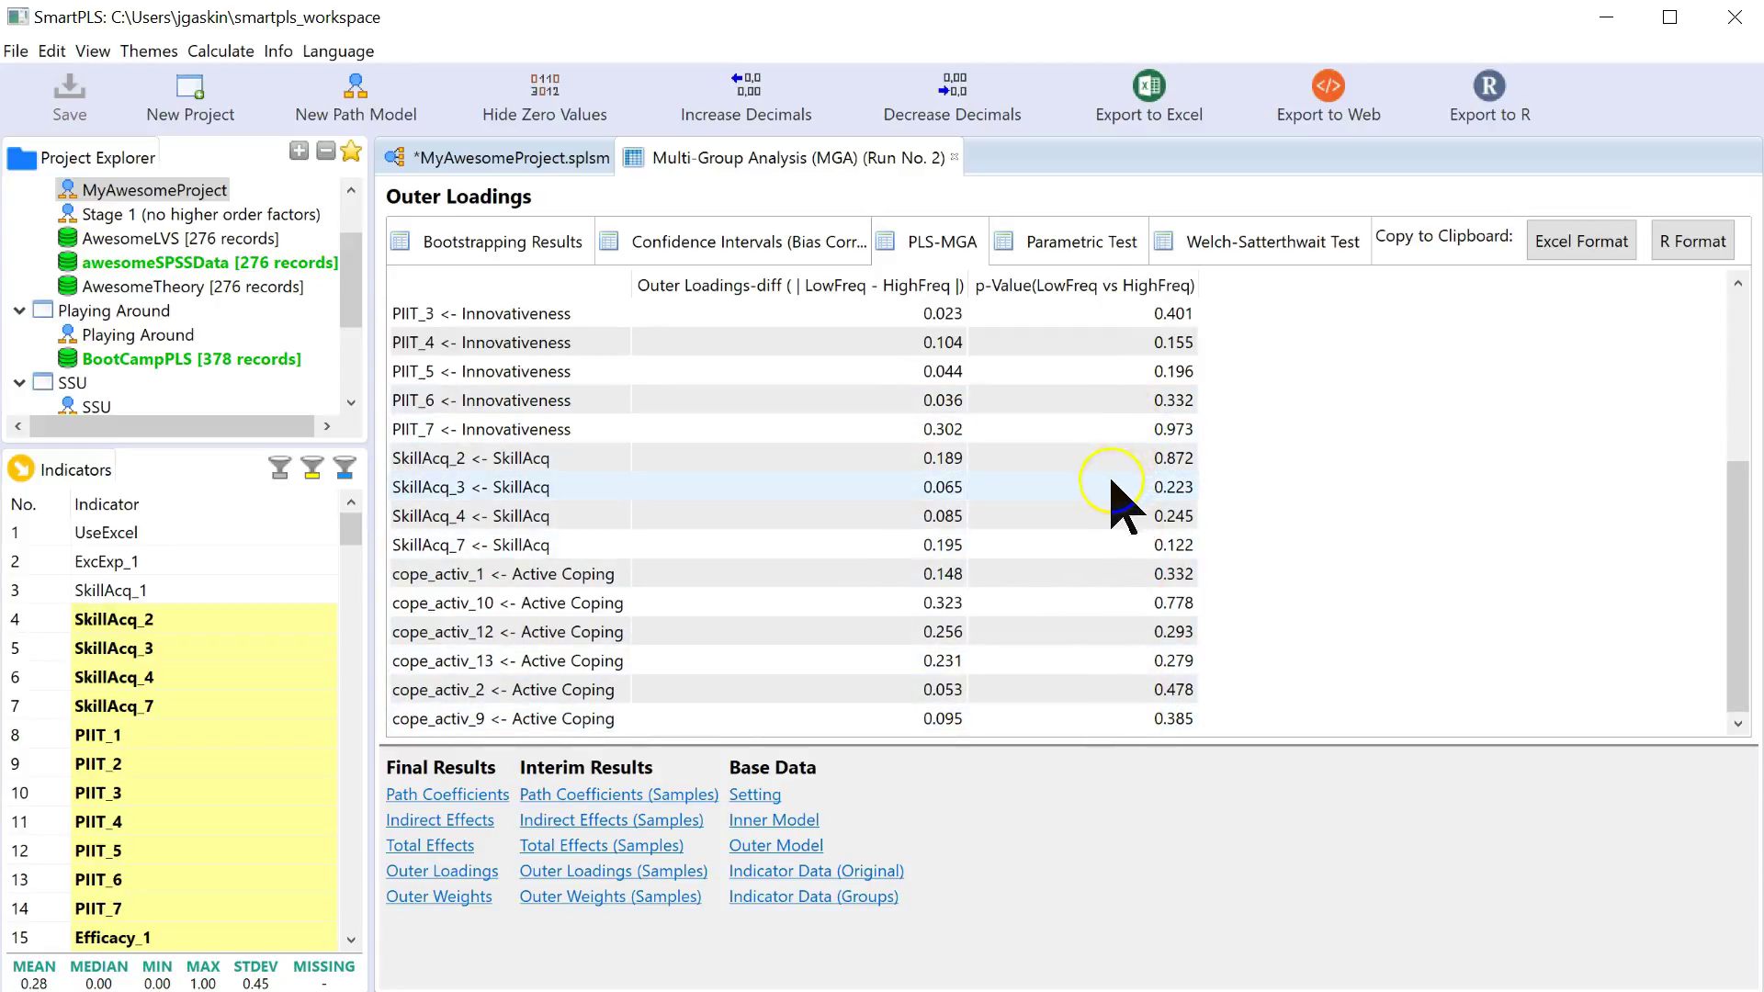
scroll(1117, 510, "up", 3)
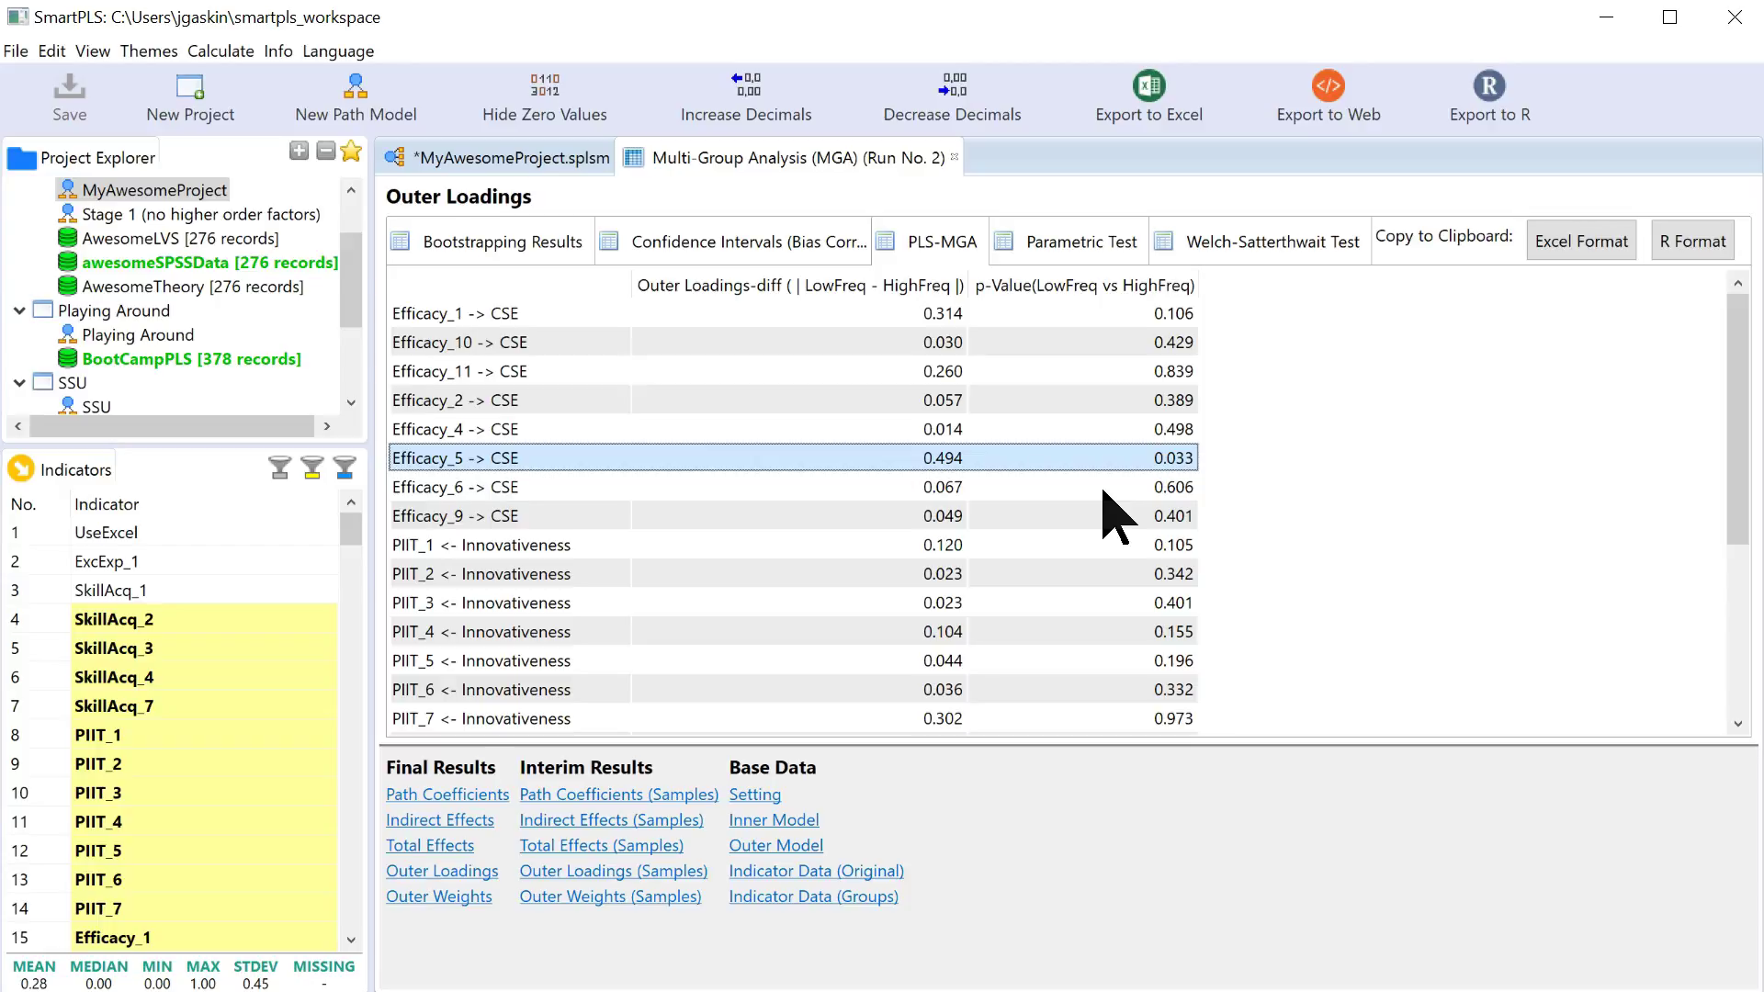
left_click(1155, 479)
Delete the Efficacy_5 indicator from CSE in the path model.
left_click(536, 162)
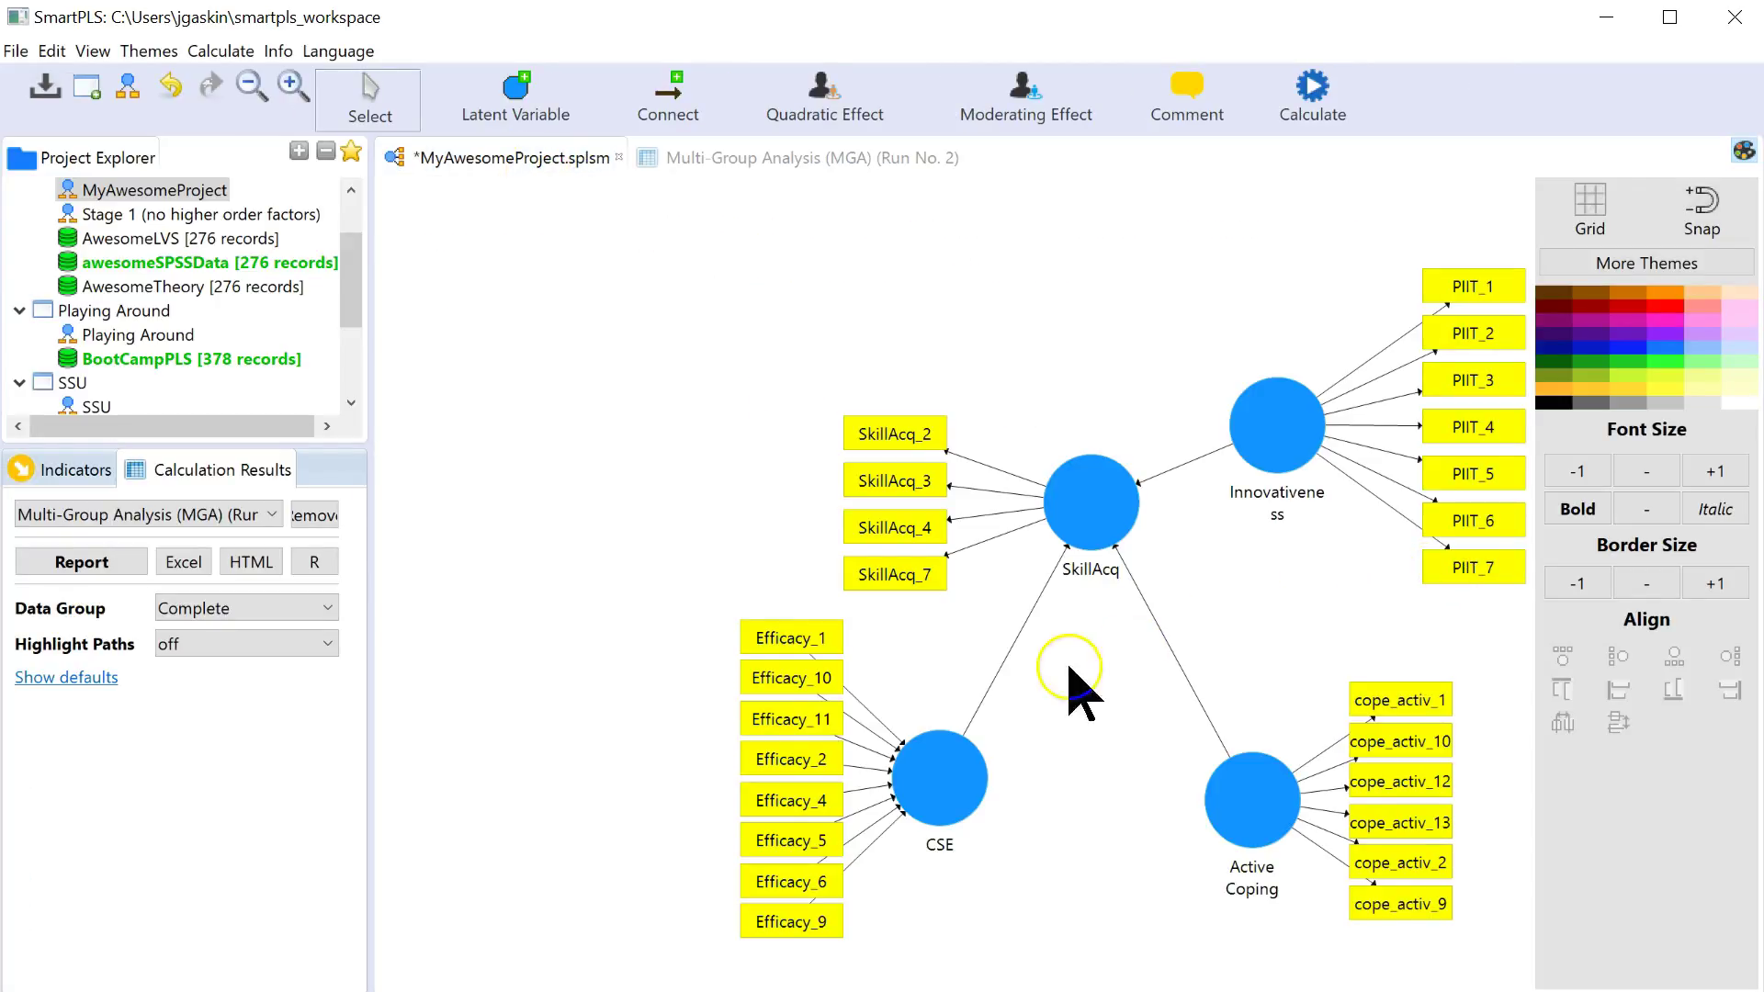
left_click(781, 852)
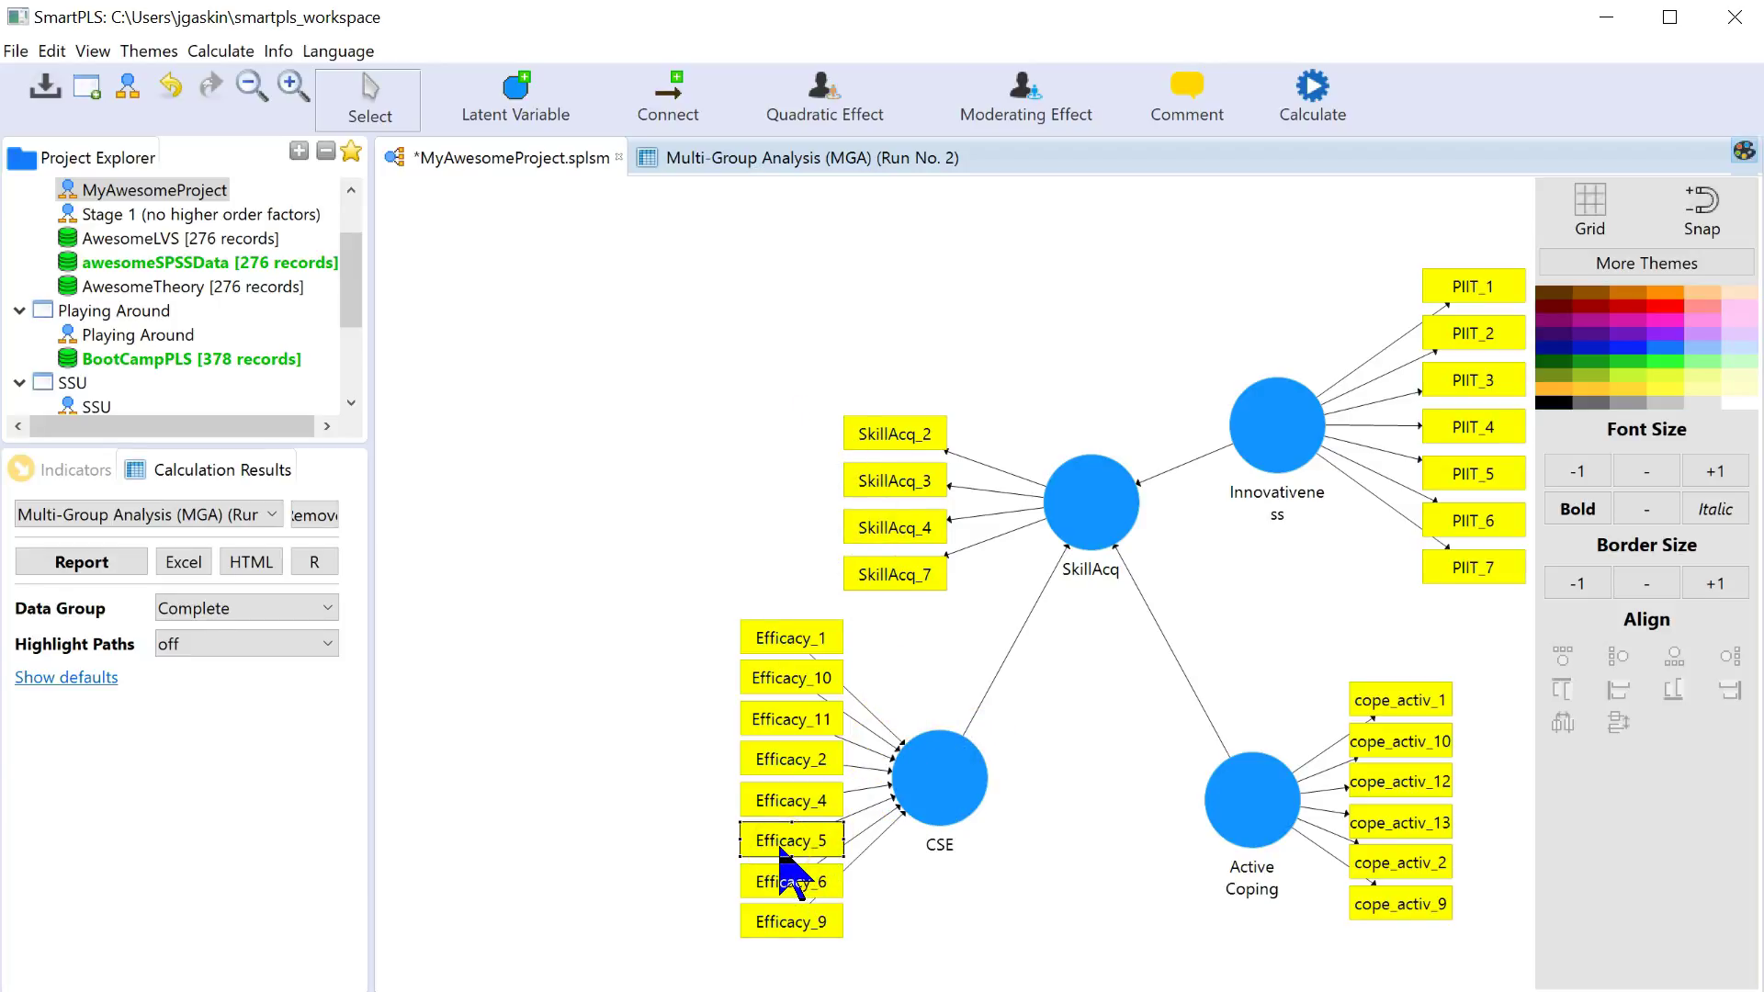
key("Delete")
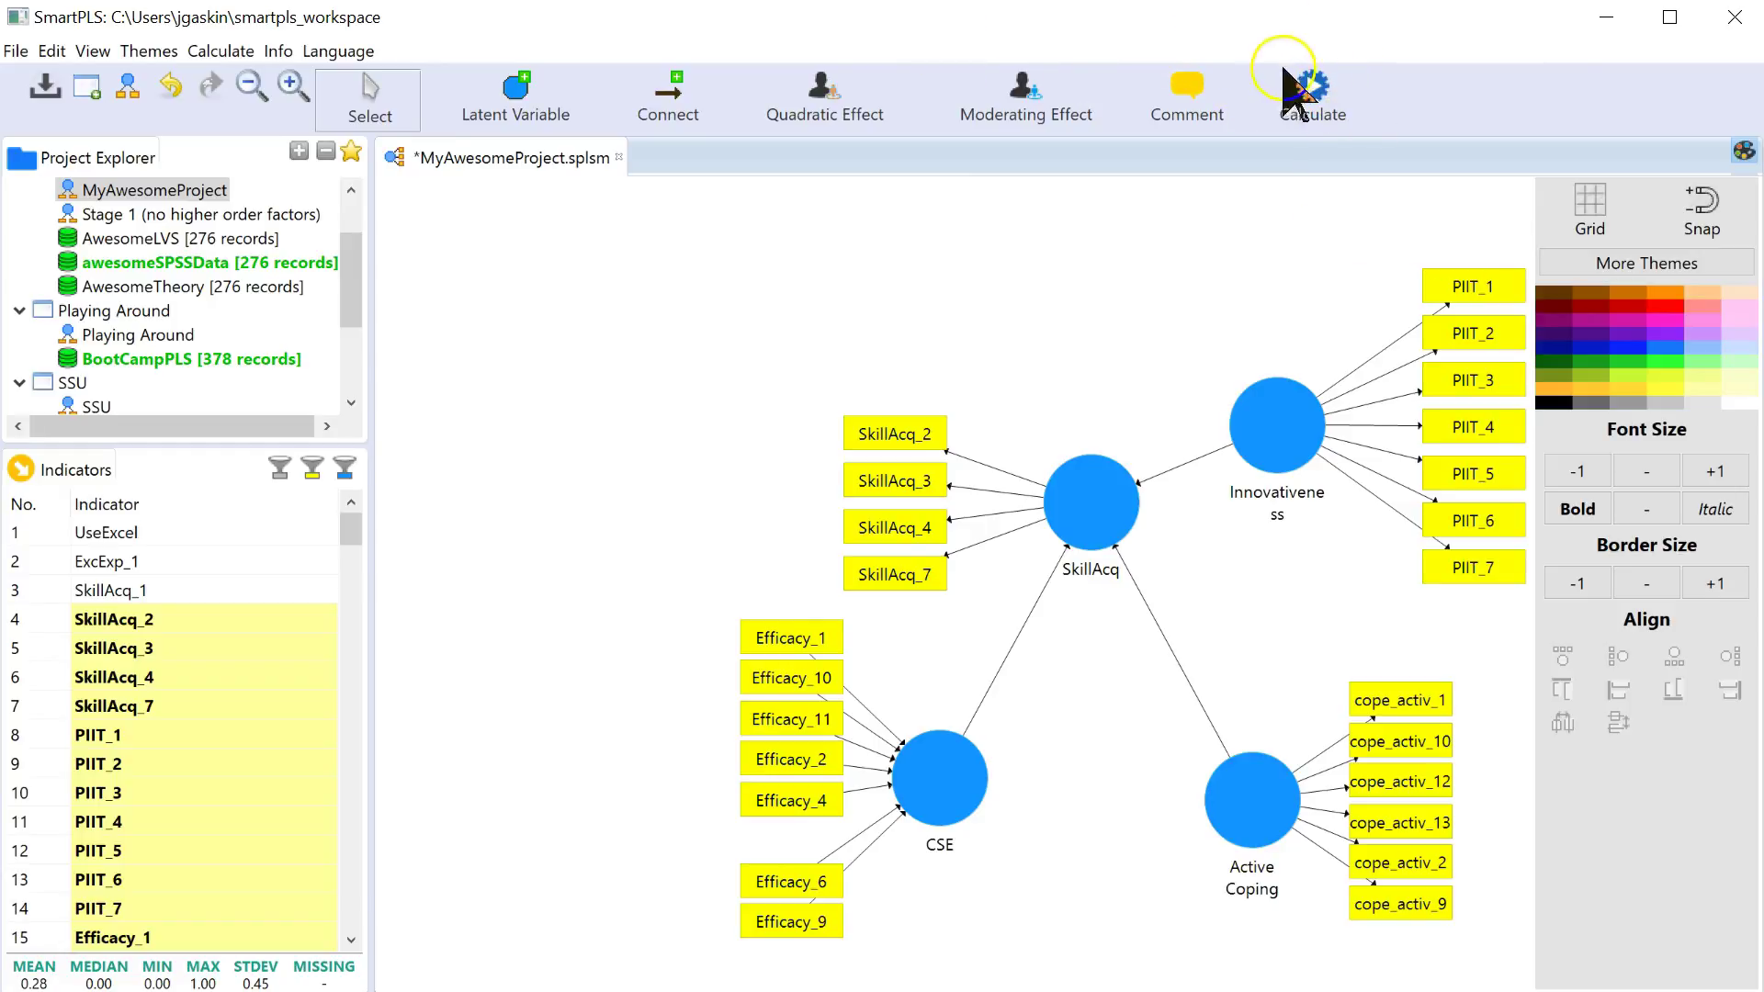
Rerun the LowFreq versus HighFreq Multi-Group Analysis (MGA) on the revised model.
left_click(1339, 106)
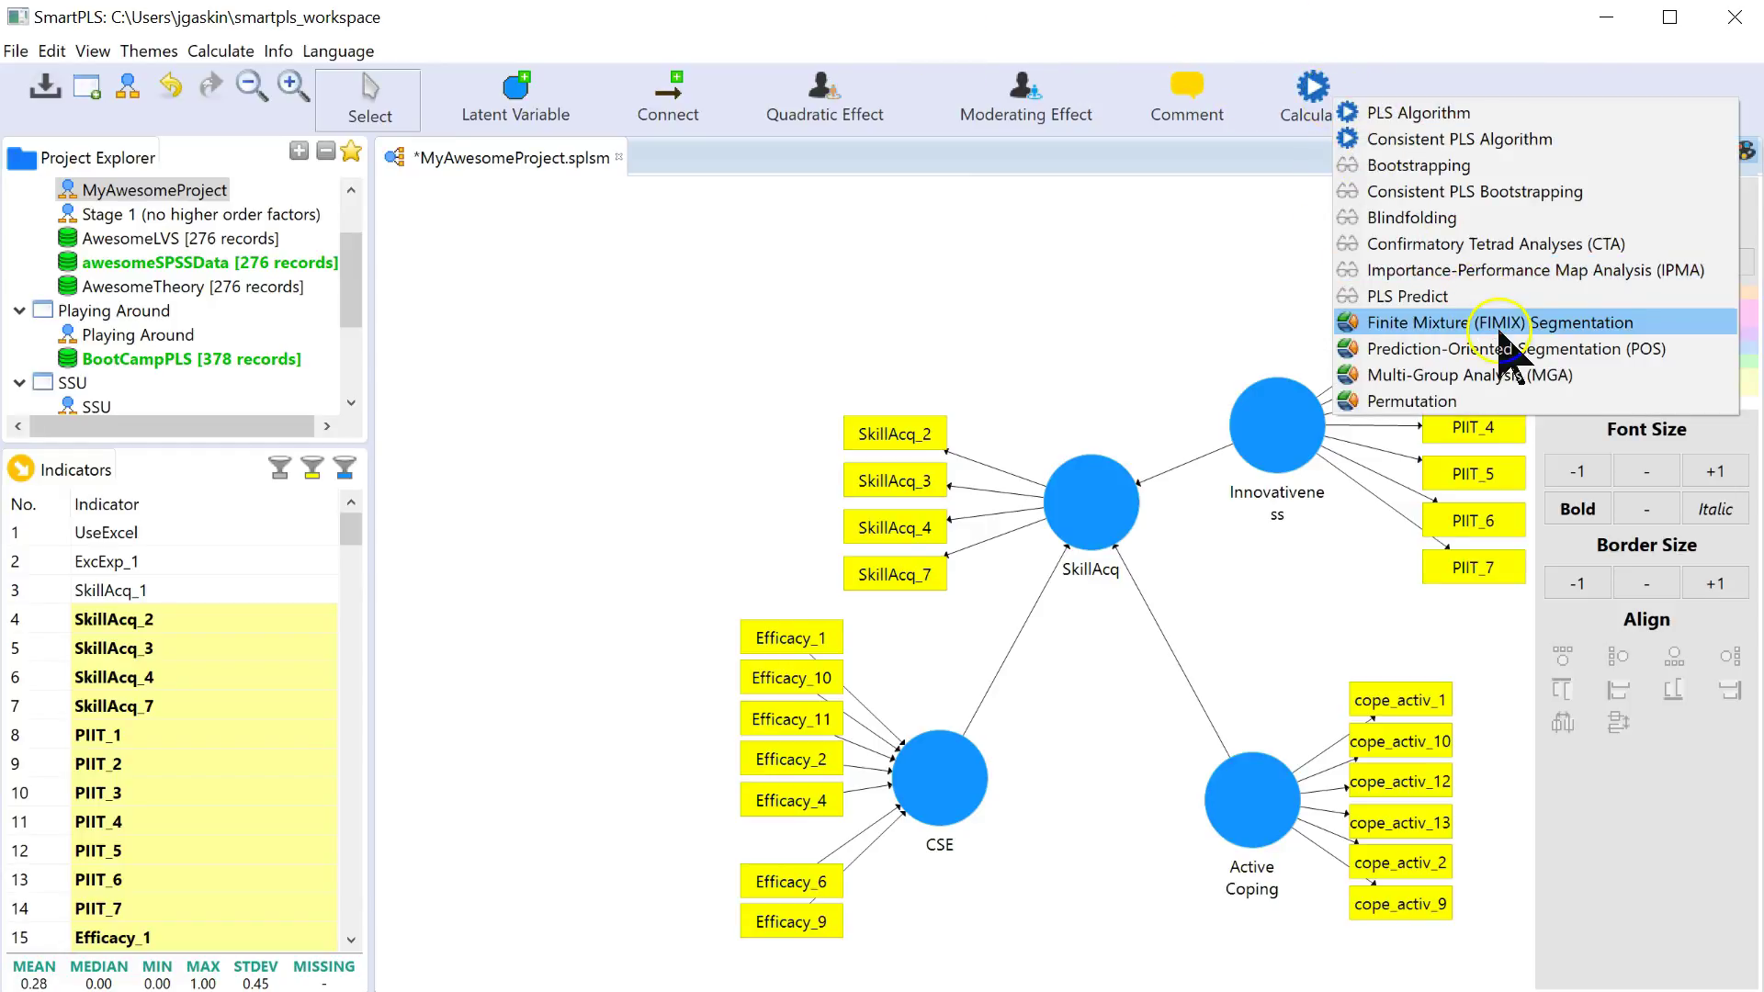
left_click(1516, 376)
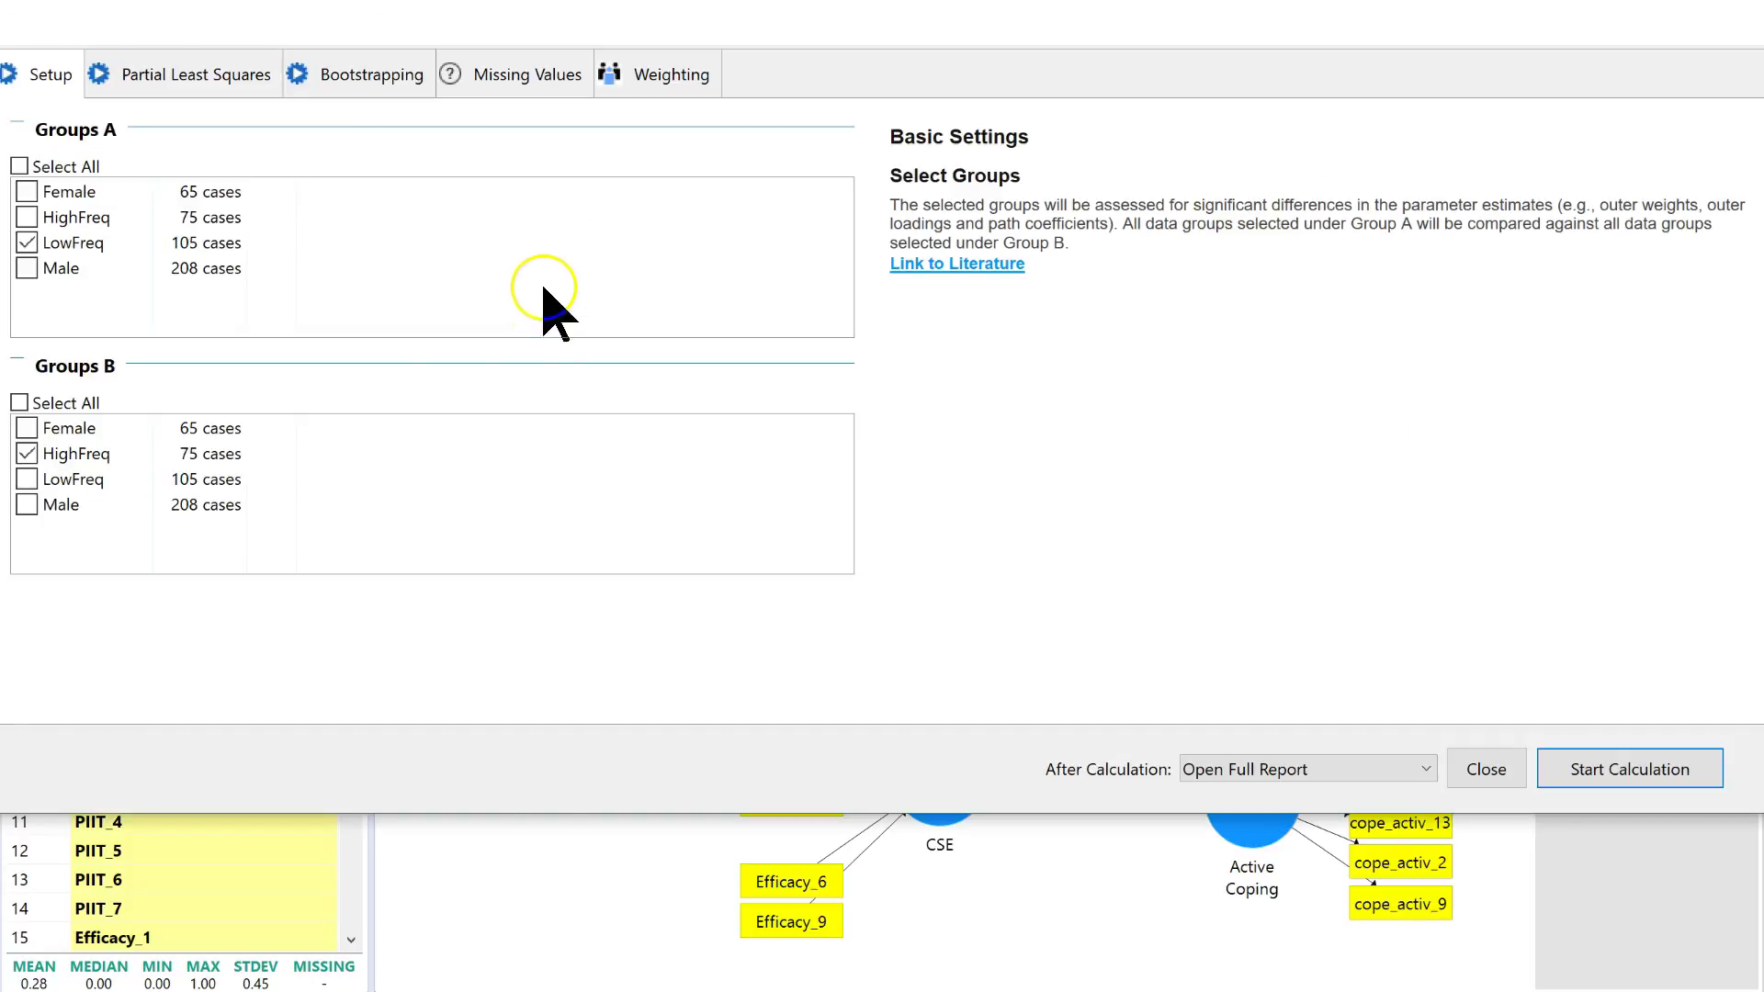
left_click(1598, 781)
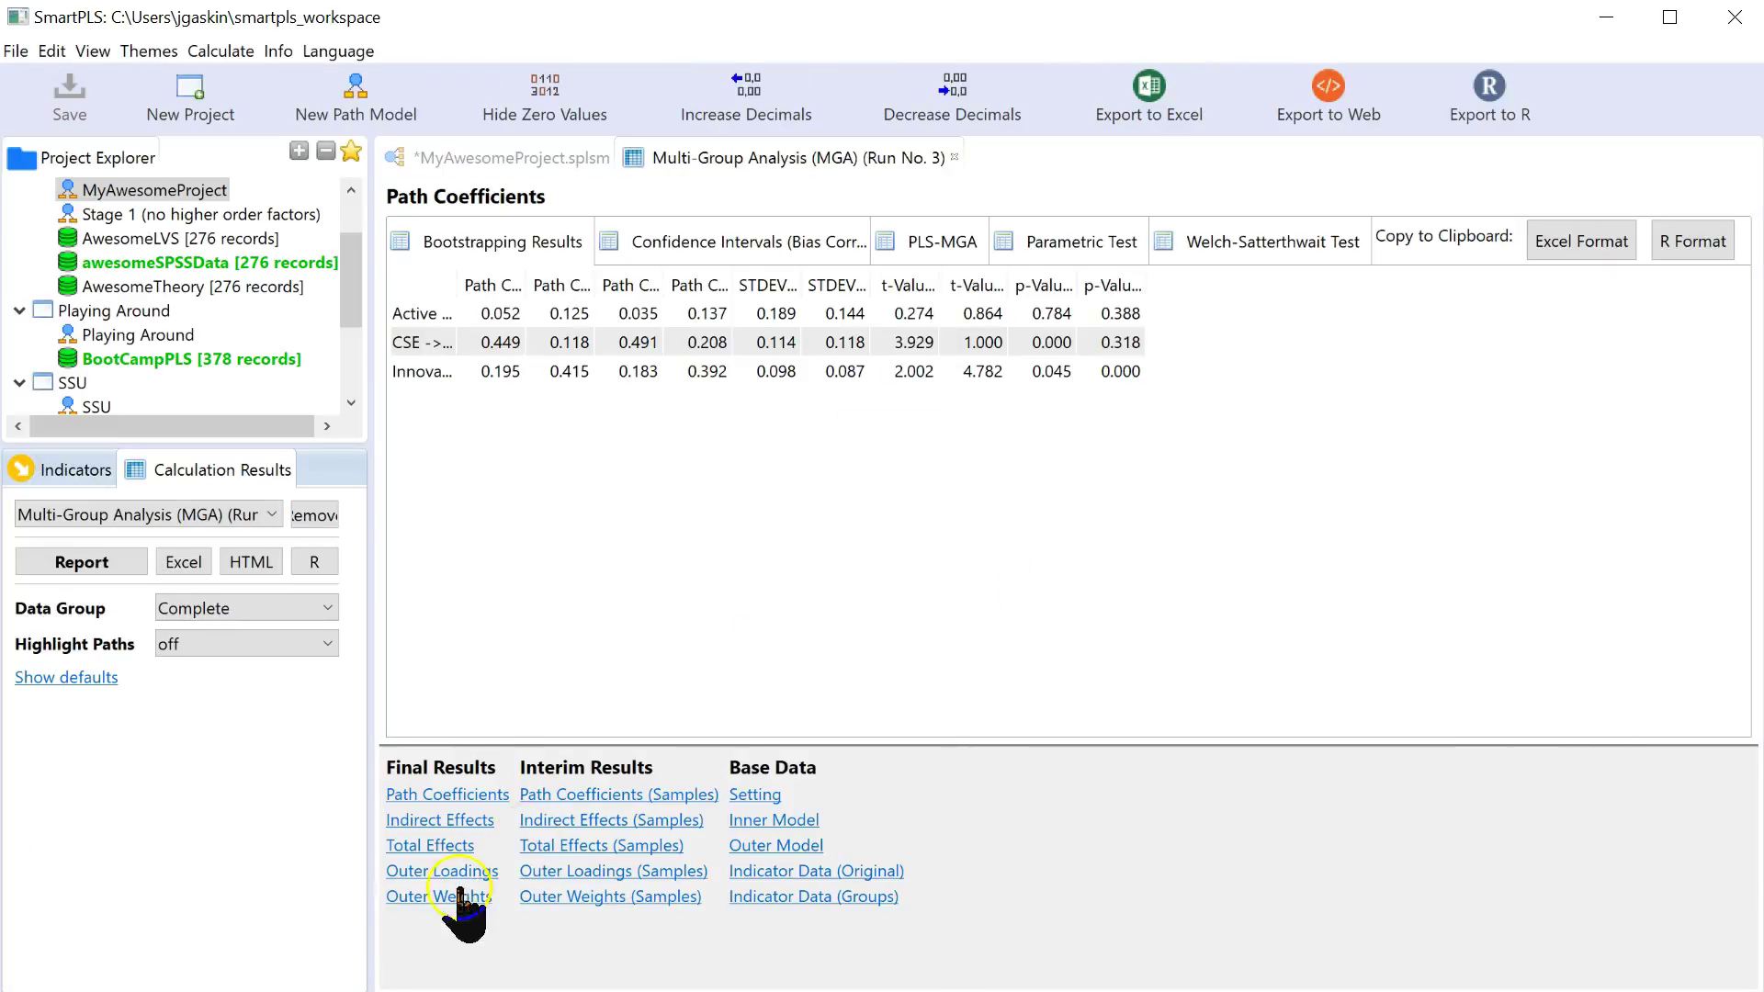
Review the Run No. 3 PLS-MGA outer loading differences, all with p-values above 0.05.
left_click(423, 873)
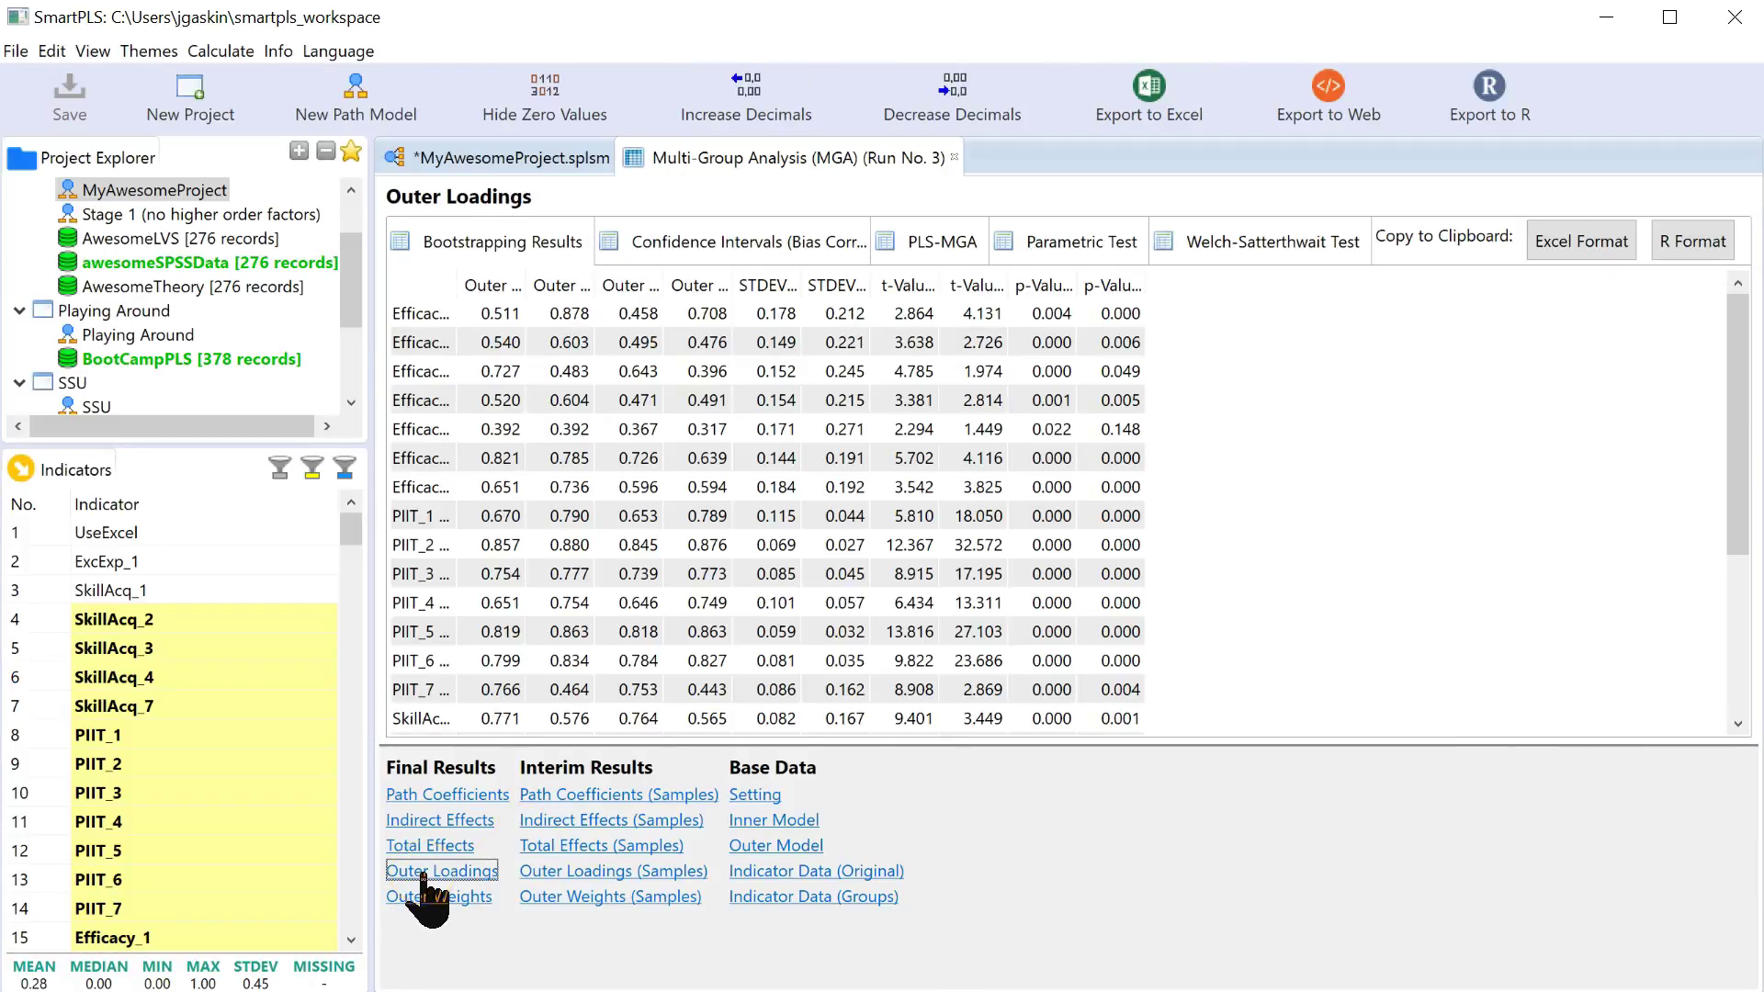
left_click(951, 247)
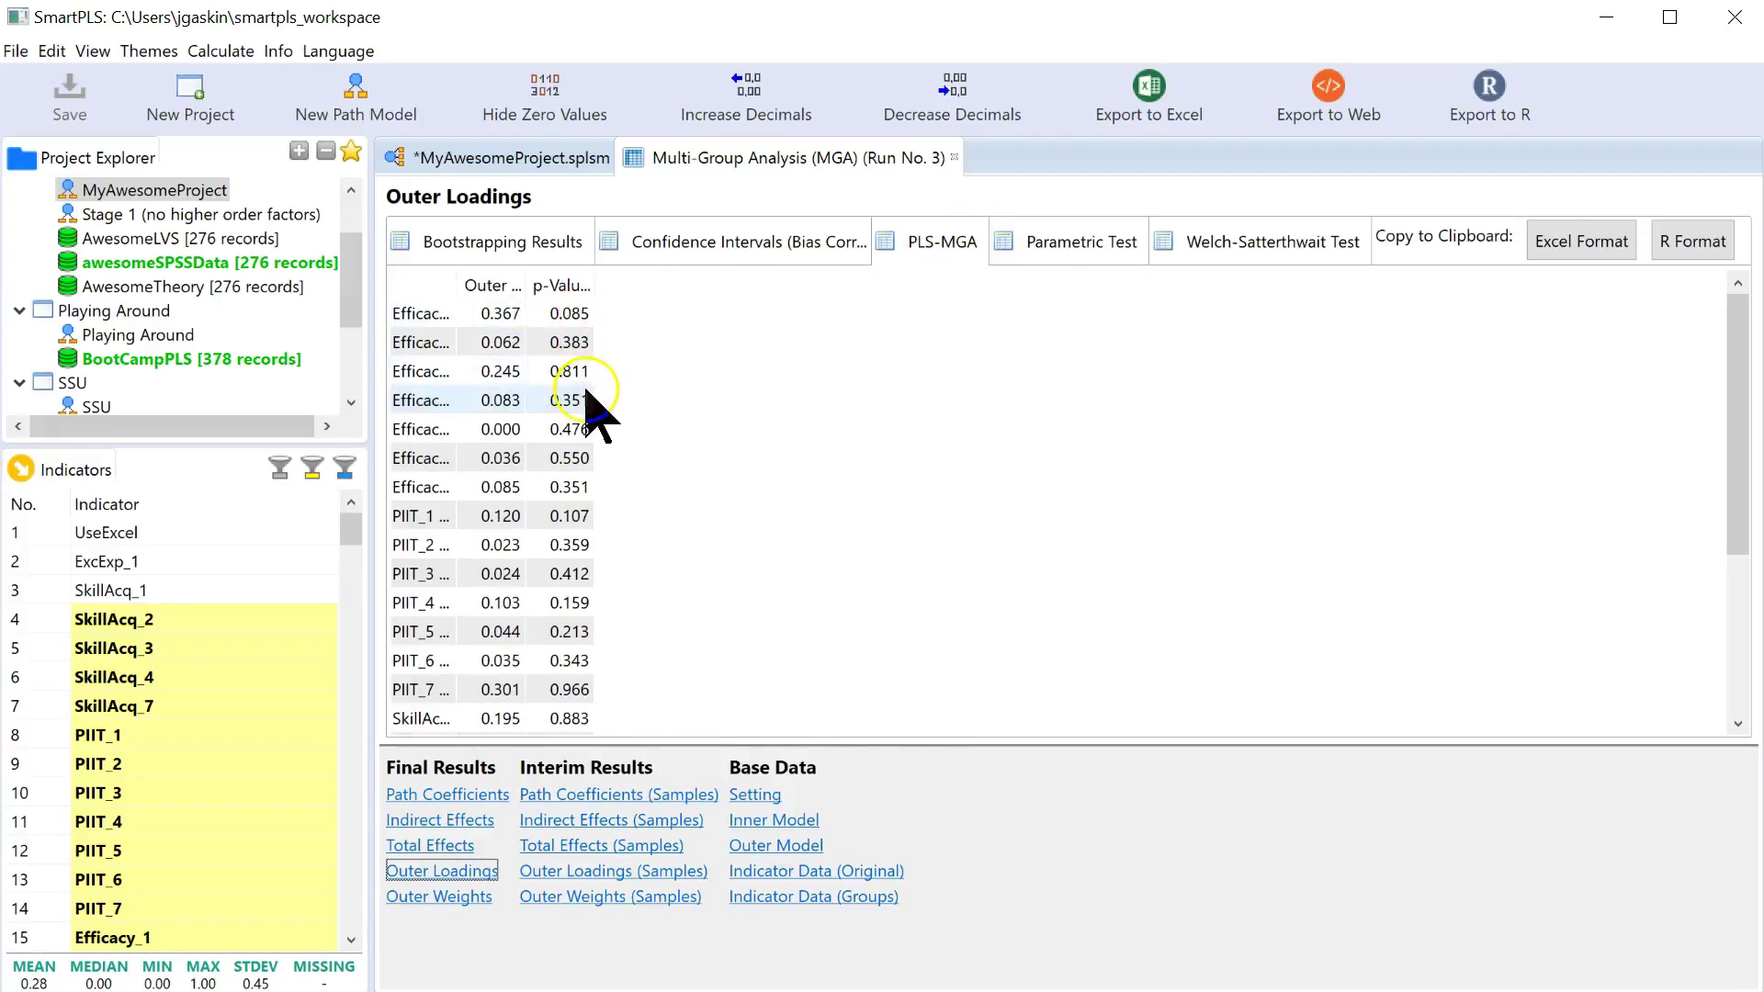
scroll(595, 654, "down", 3)
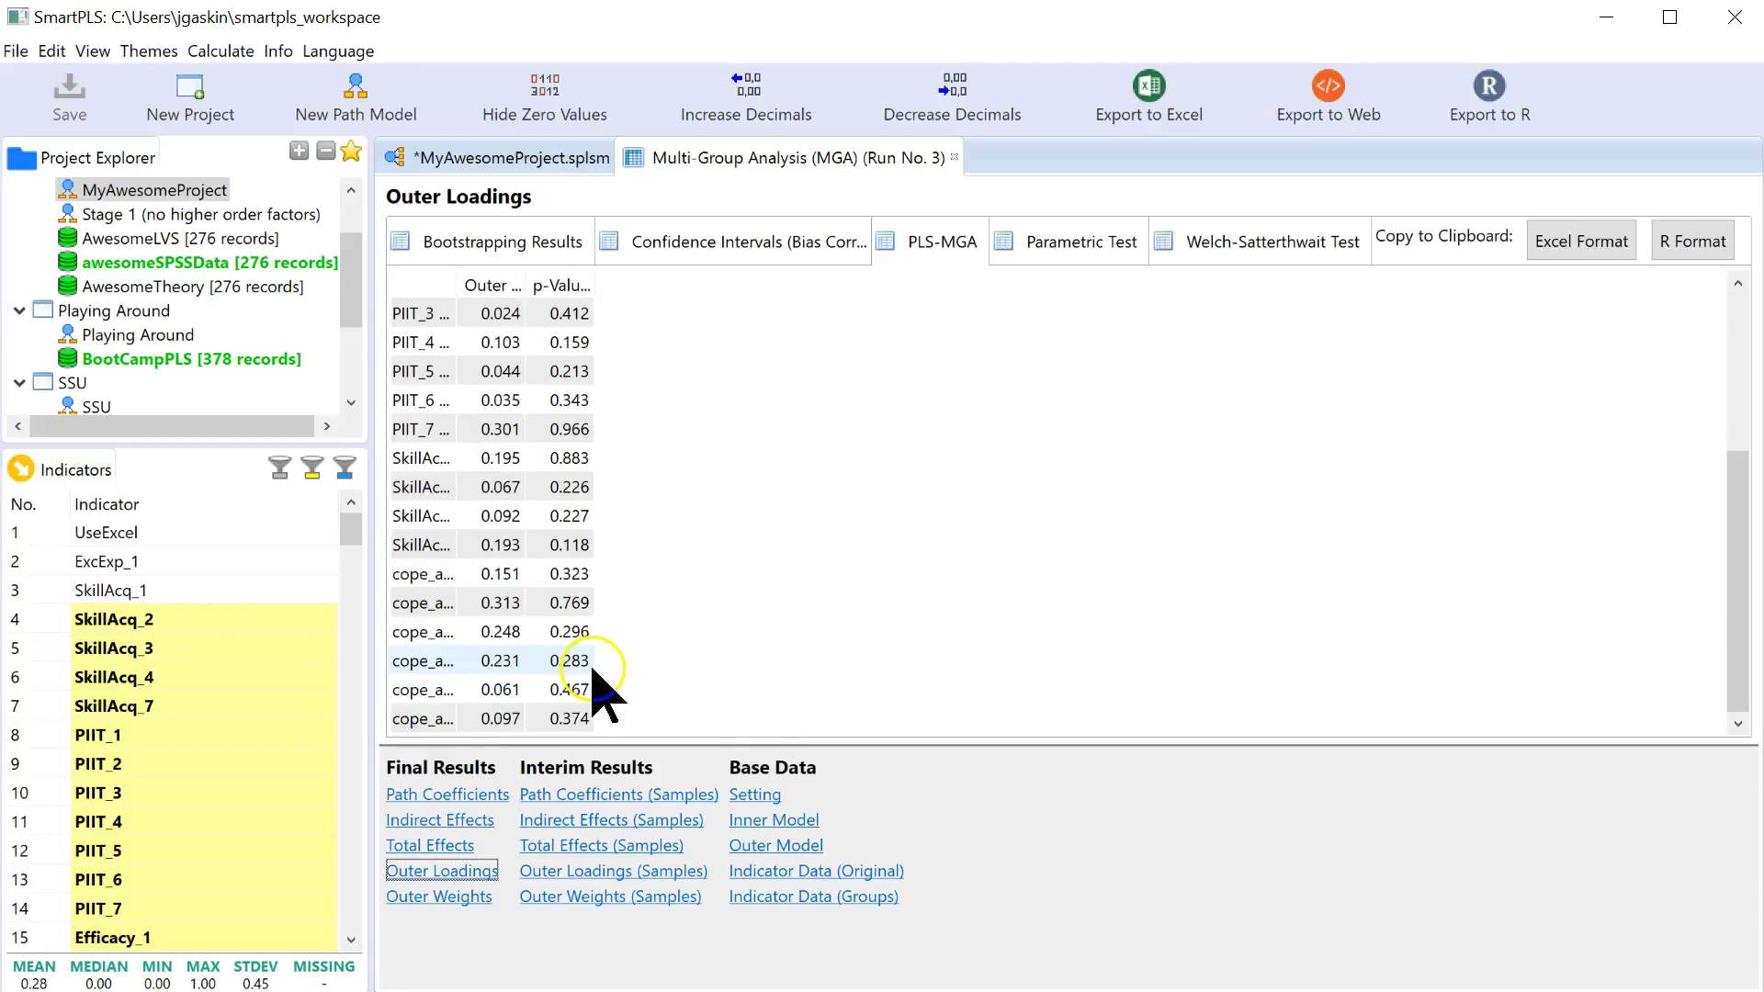
scroll(597, 680, "up", 3)
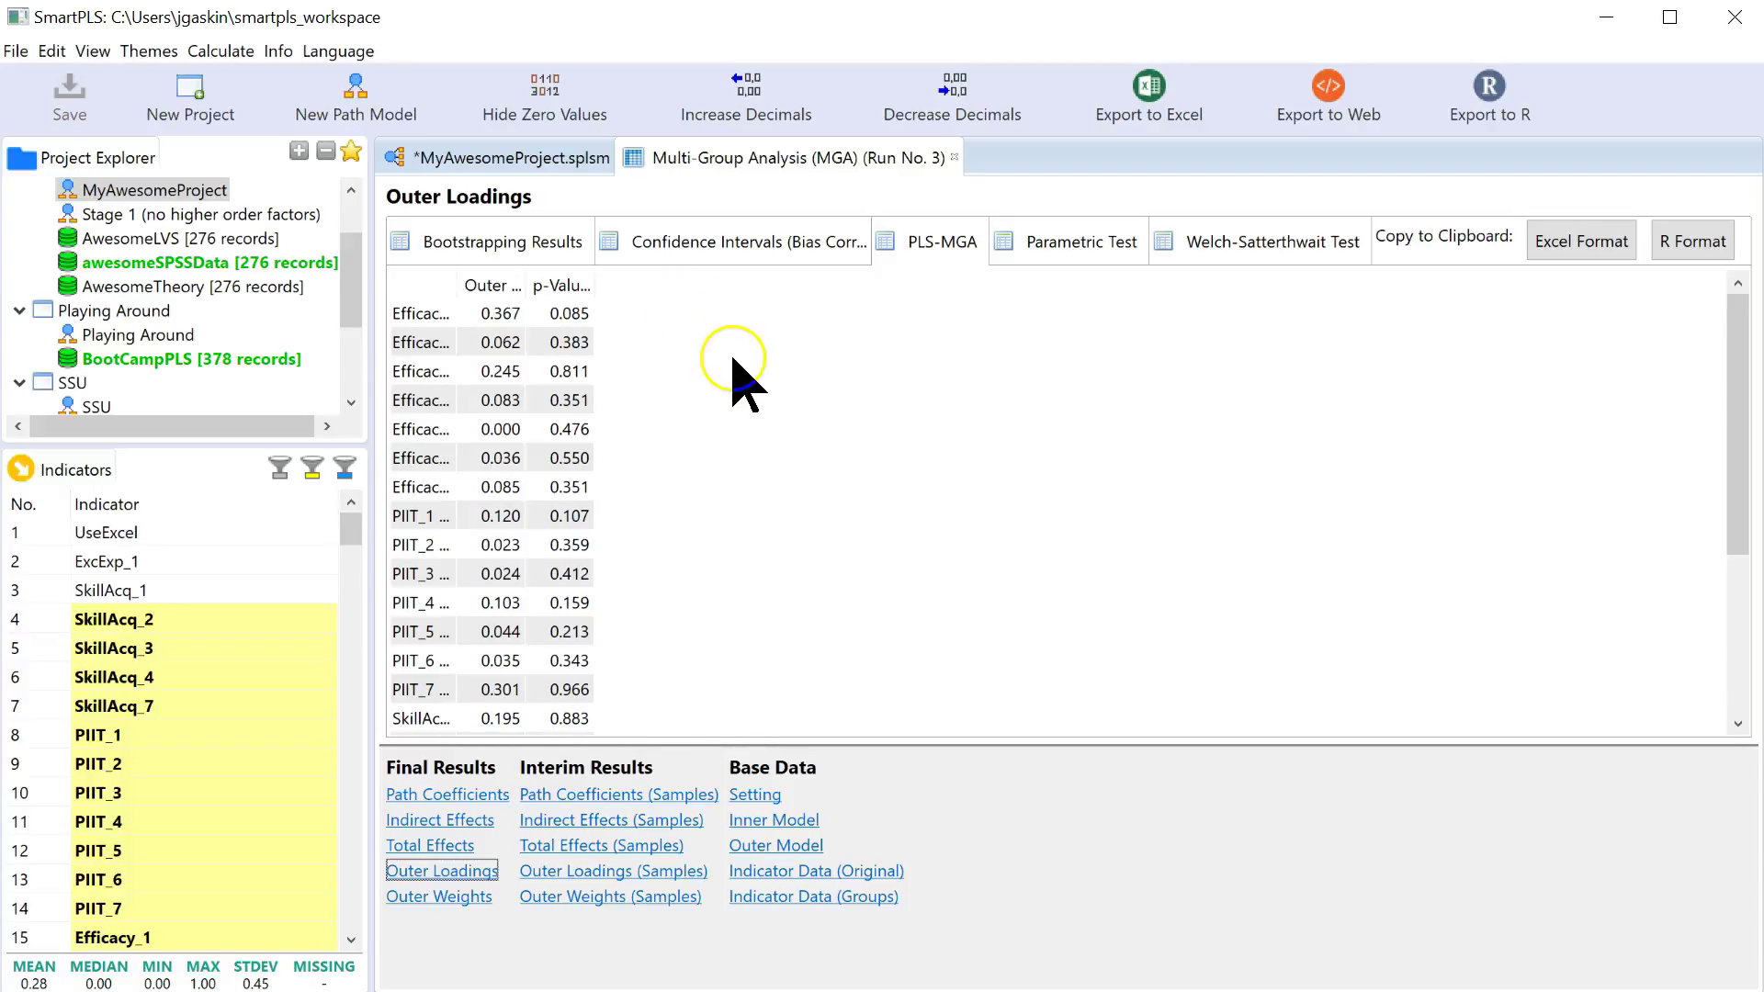
Show PLS-MGA path coefficient differences with fitted columns; Innovativeness -> SkillAcq is significant (0.220, p = 0.046).
left_click(450, 796)
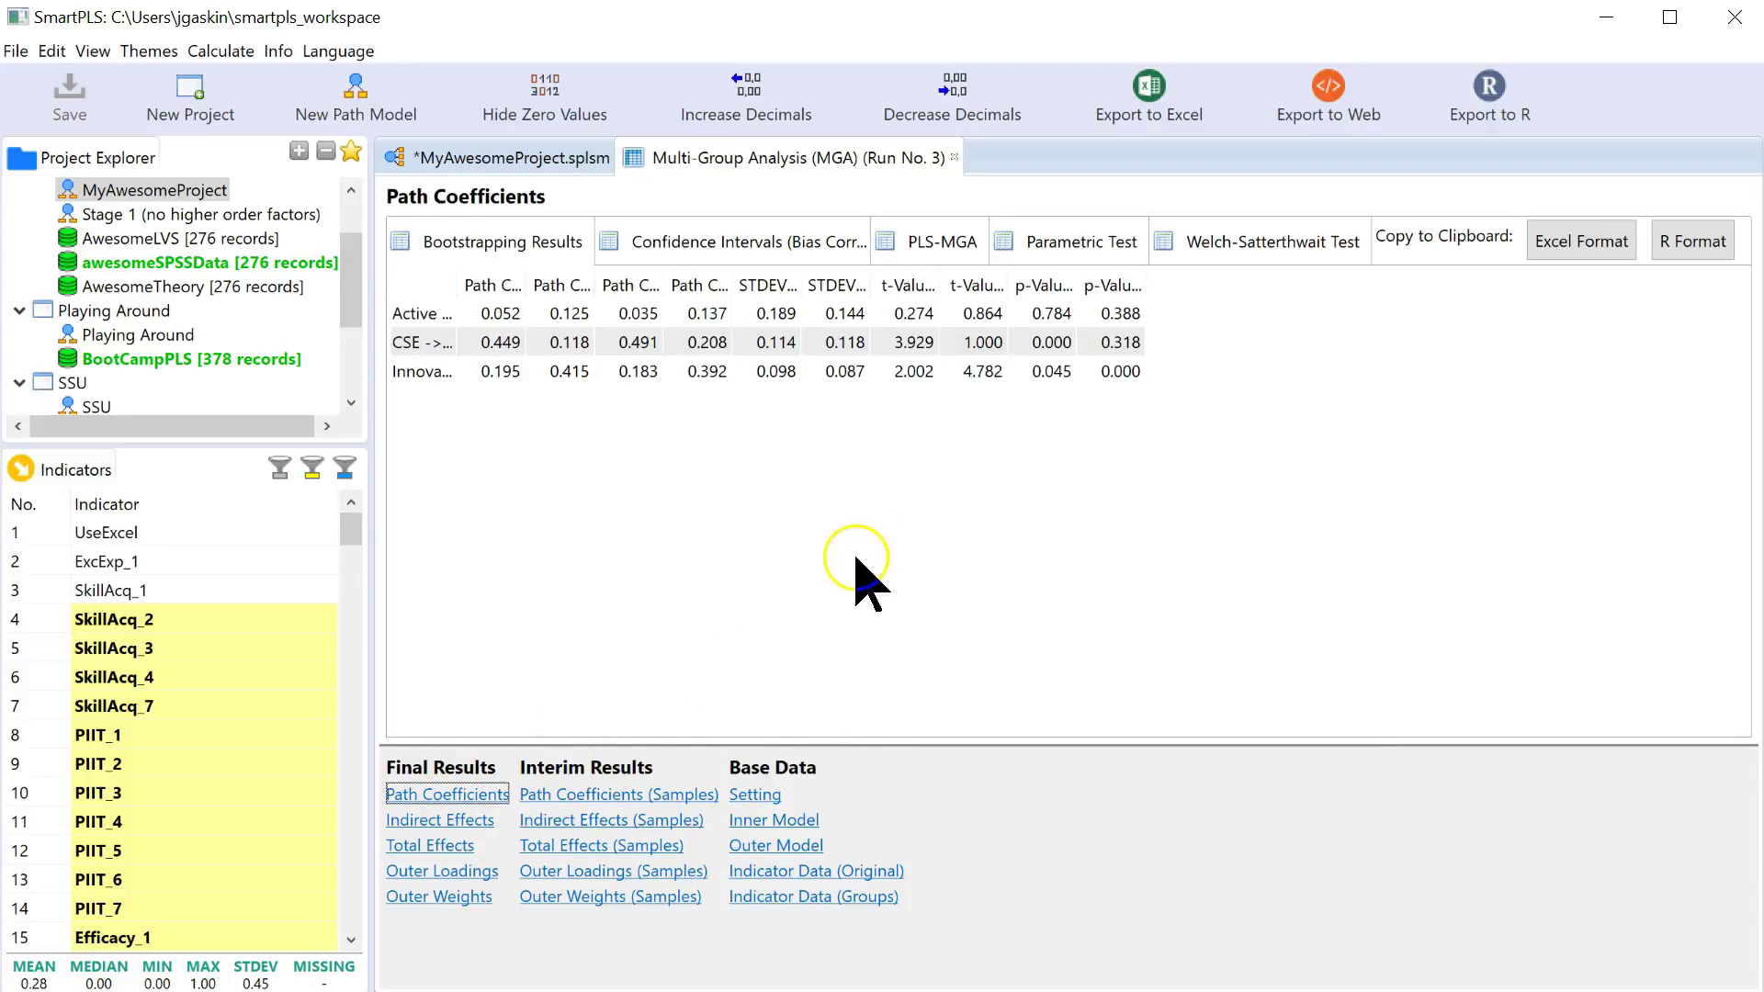
left_click(937, 244)
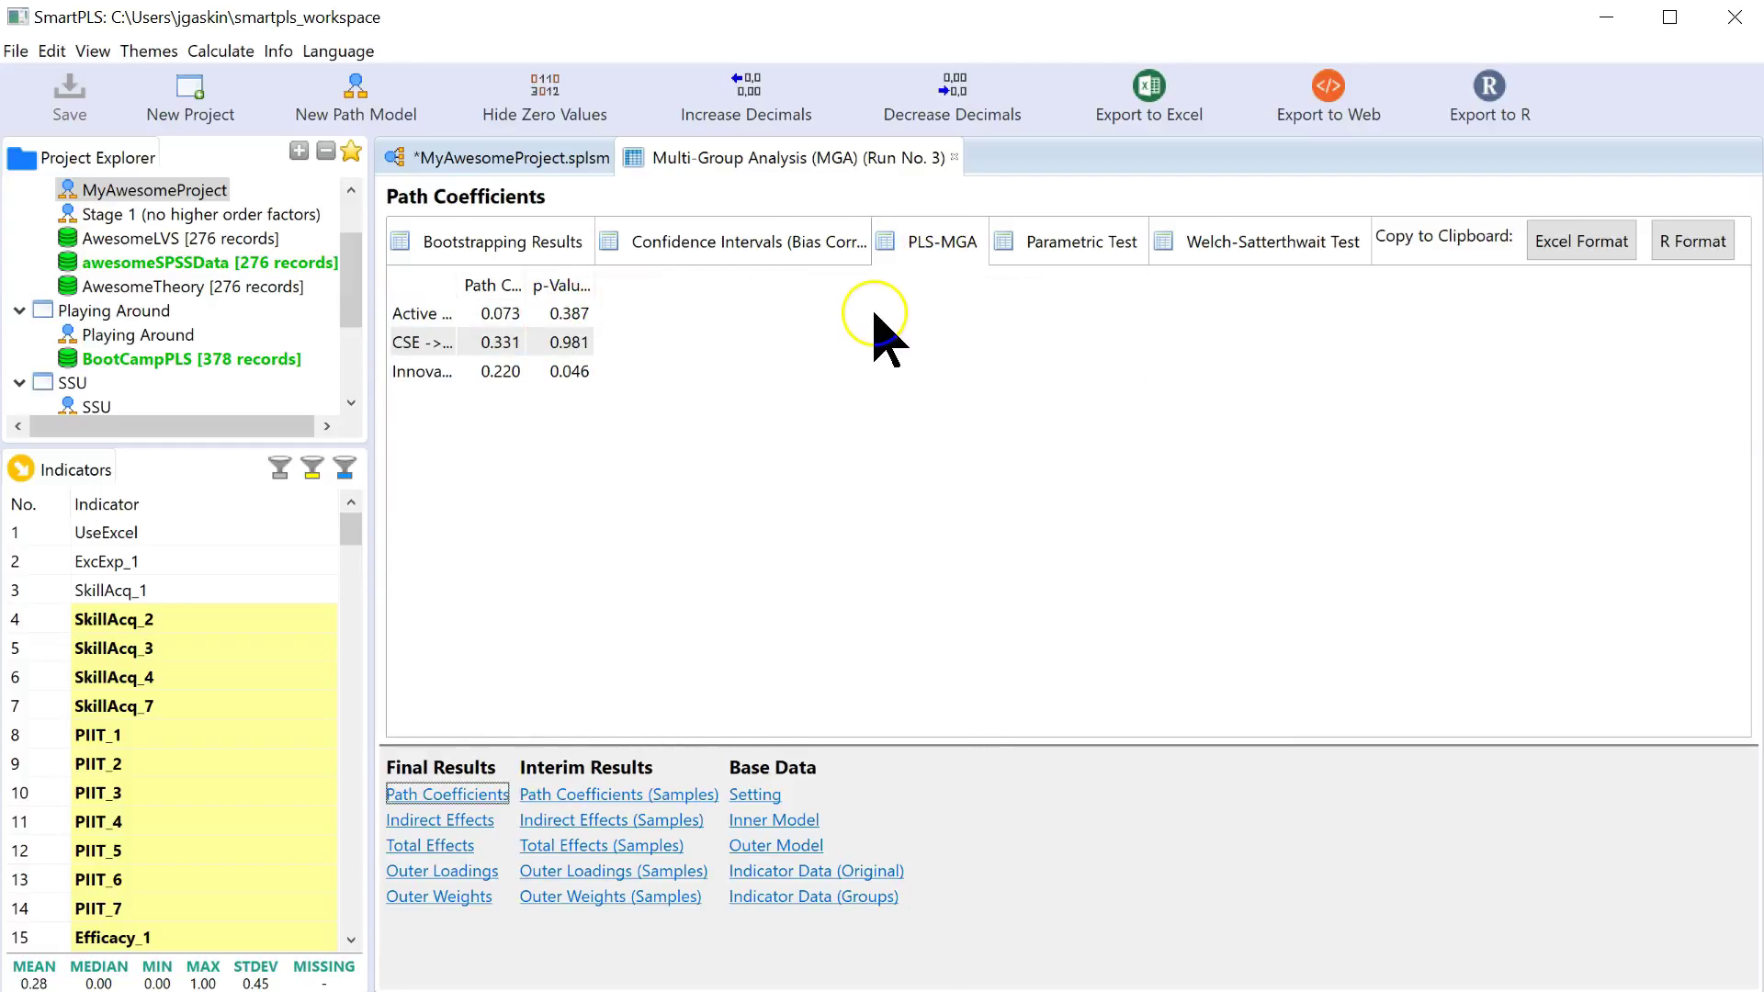
double_click(523, 280)
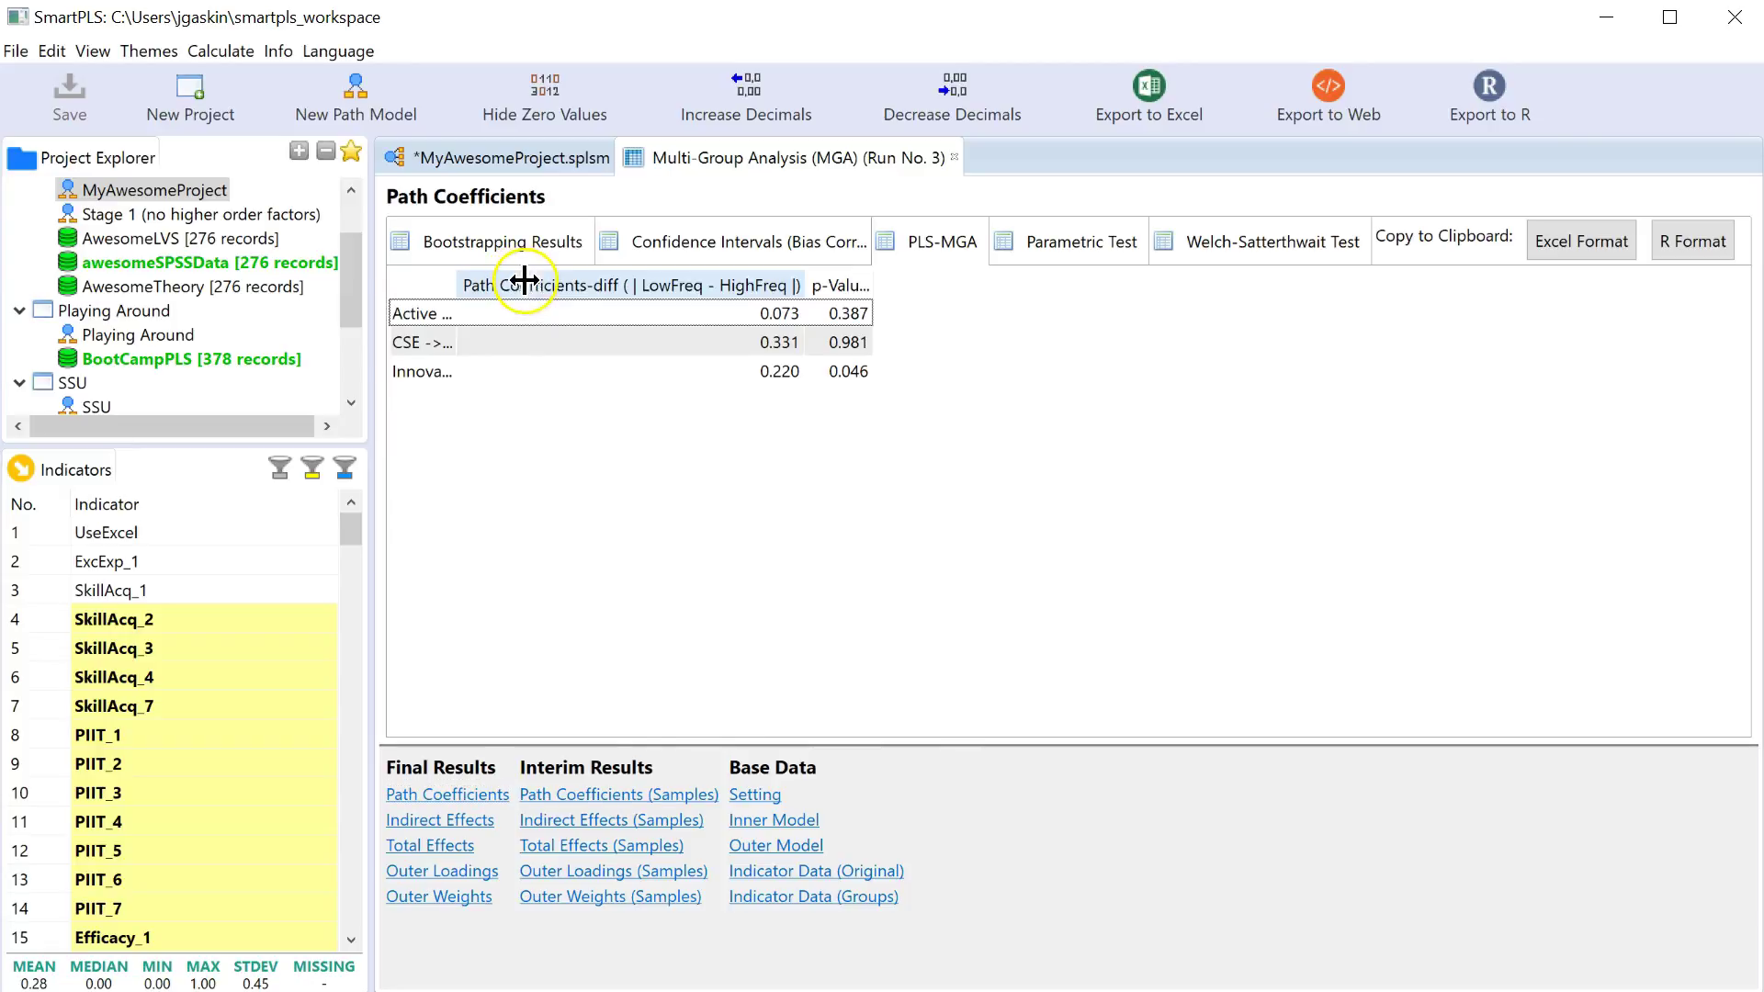
double_click(872, 286)
left_click(883, 371)
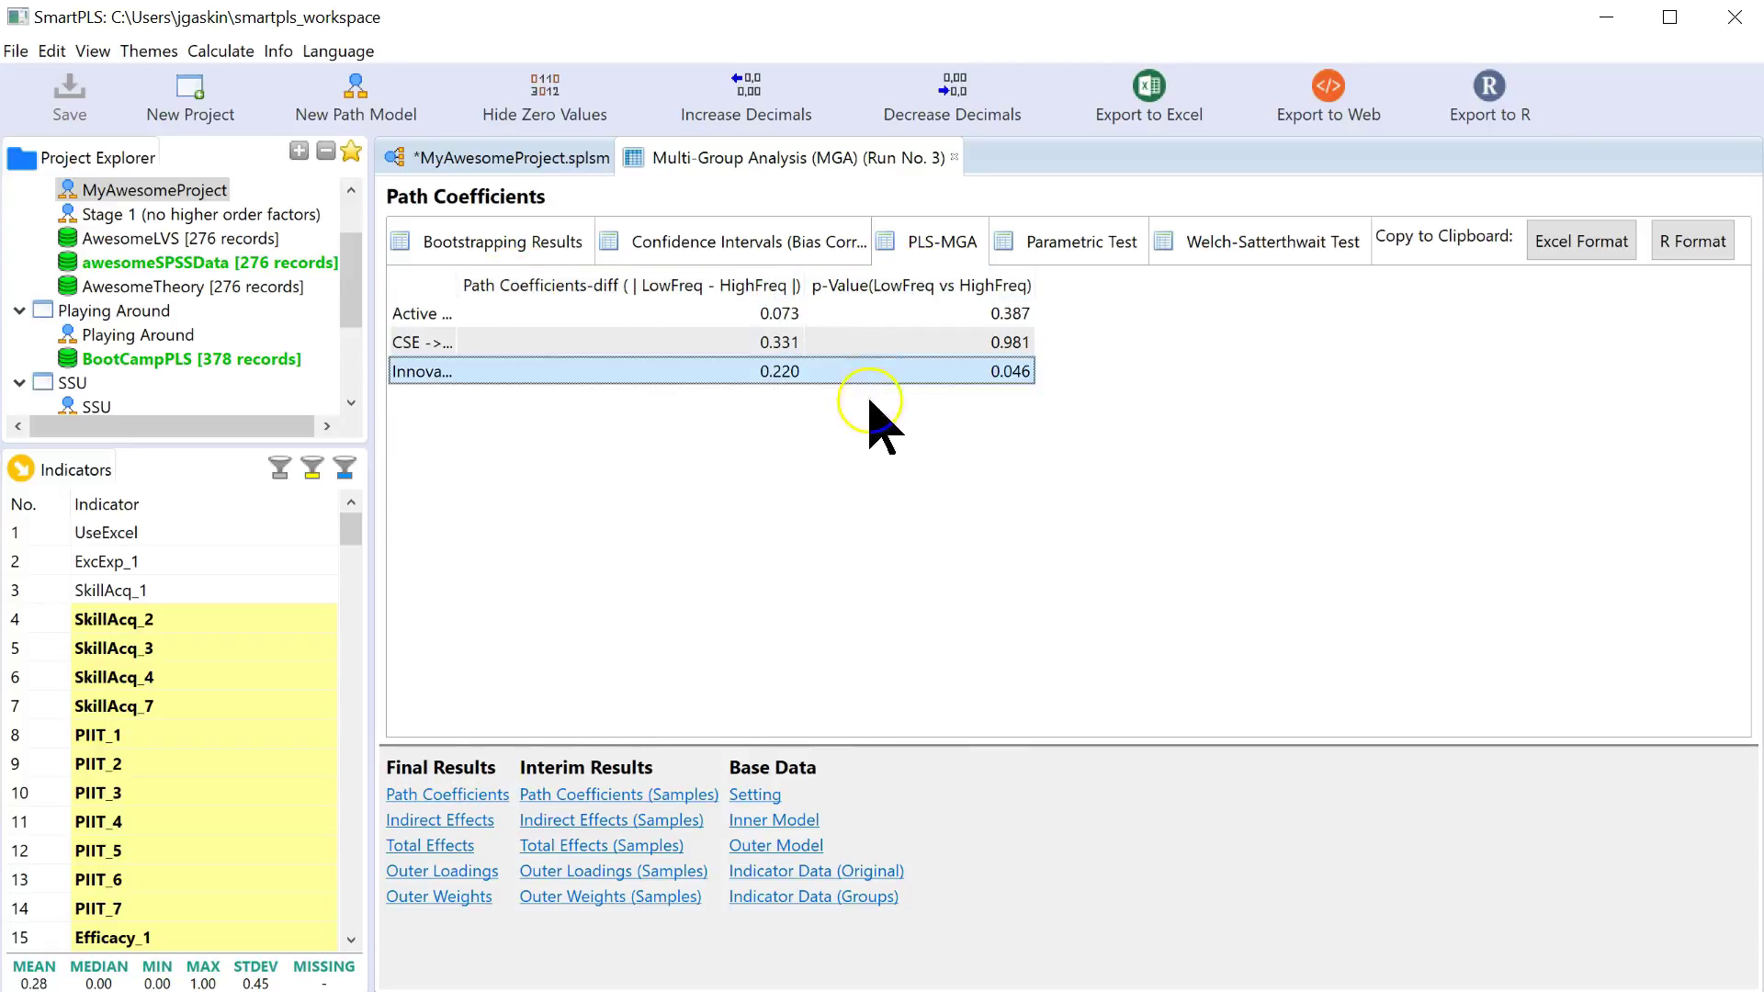
double_click(457, 286)
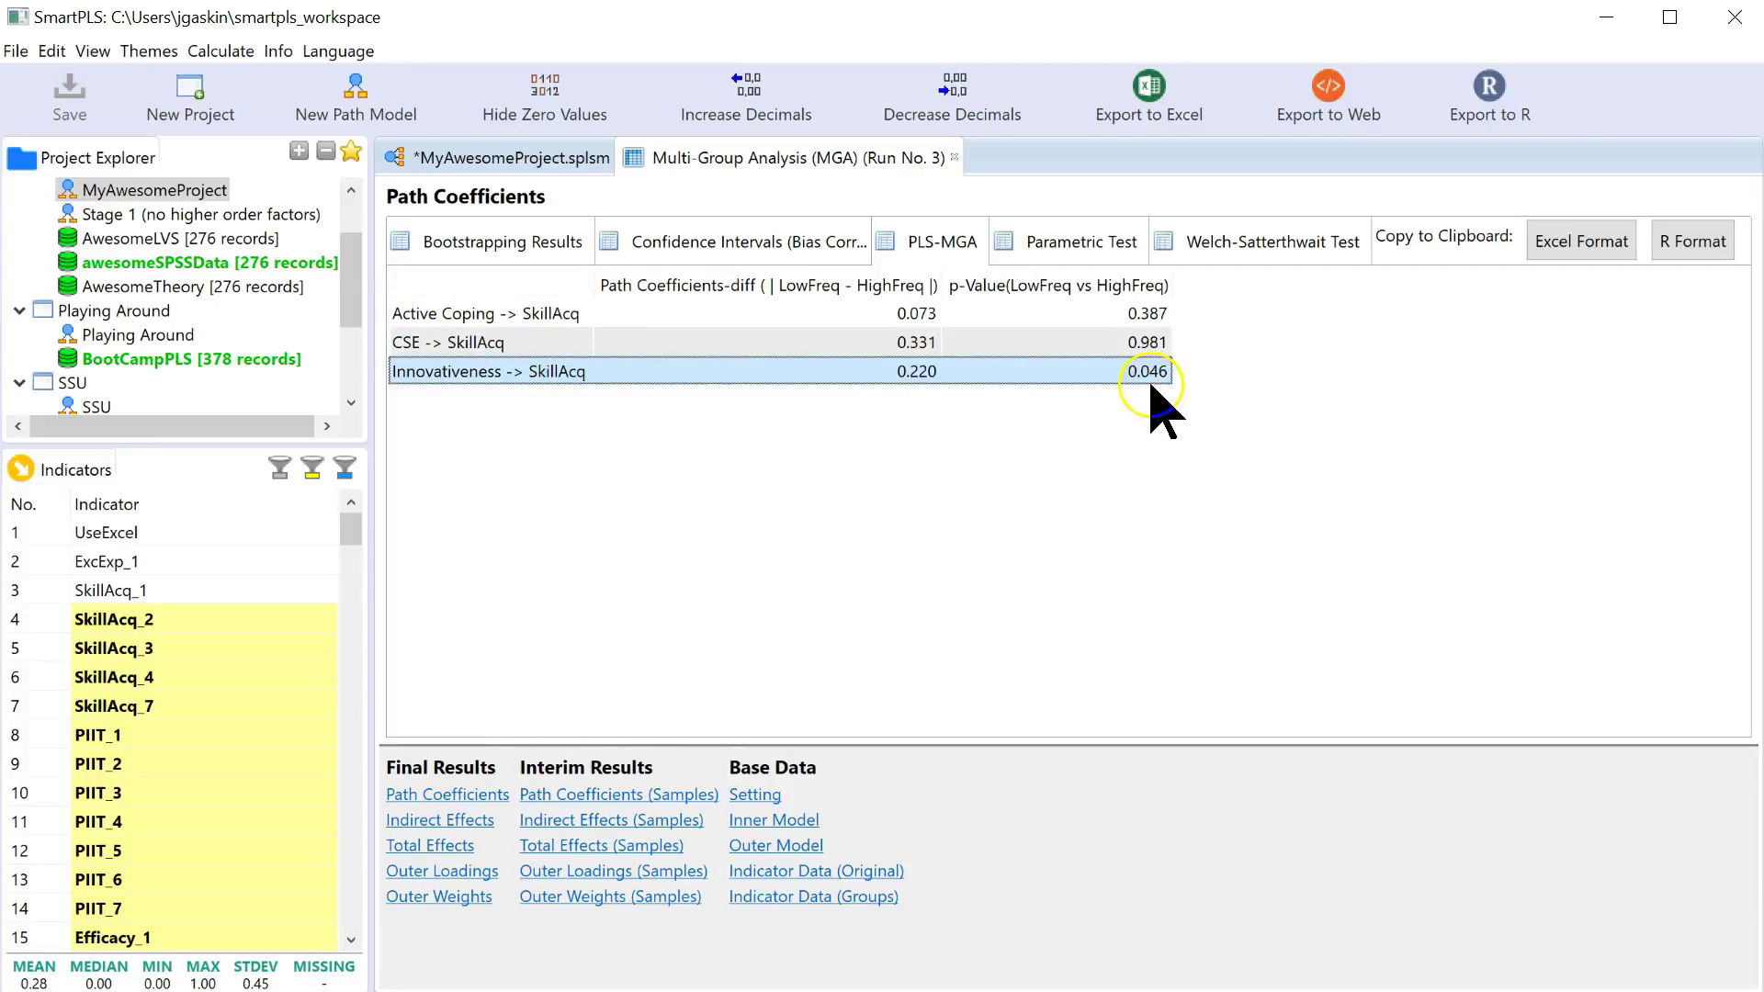